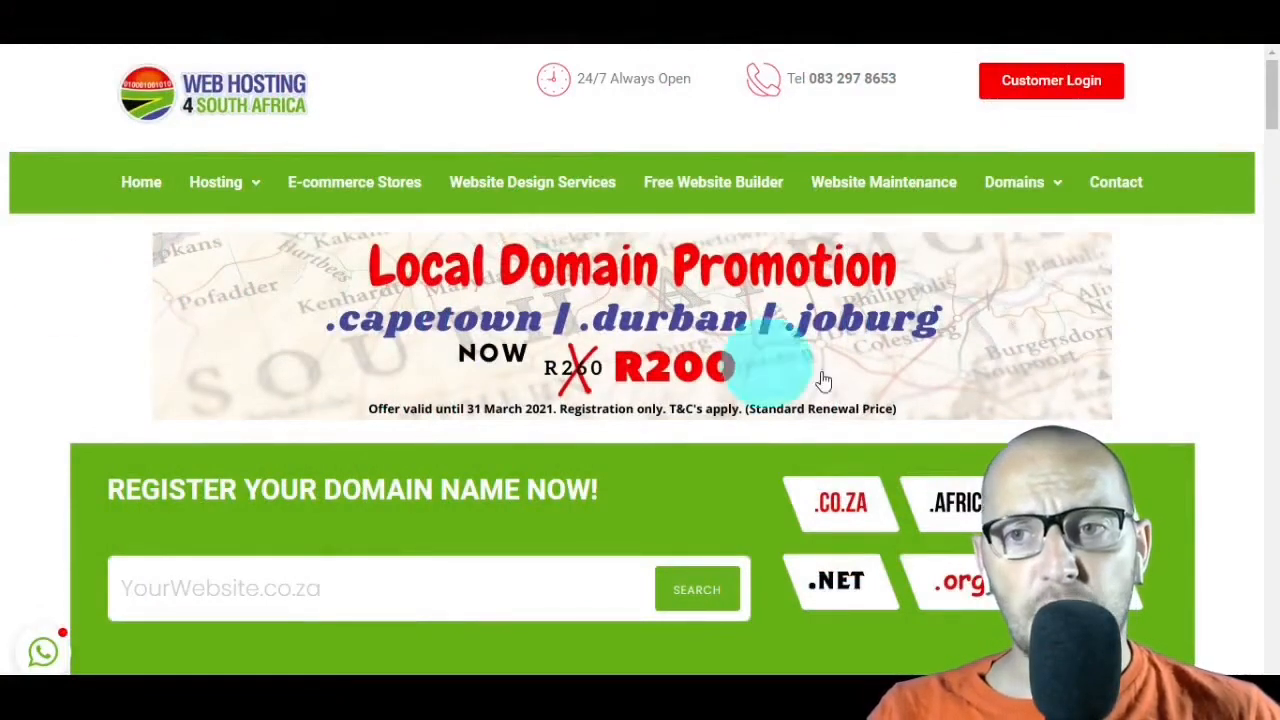
Step: Go to the customer area and log in to cPanel for the webdesign4southafrica.co.za premium hosting package
left_click(1057, 91)
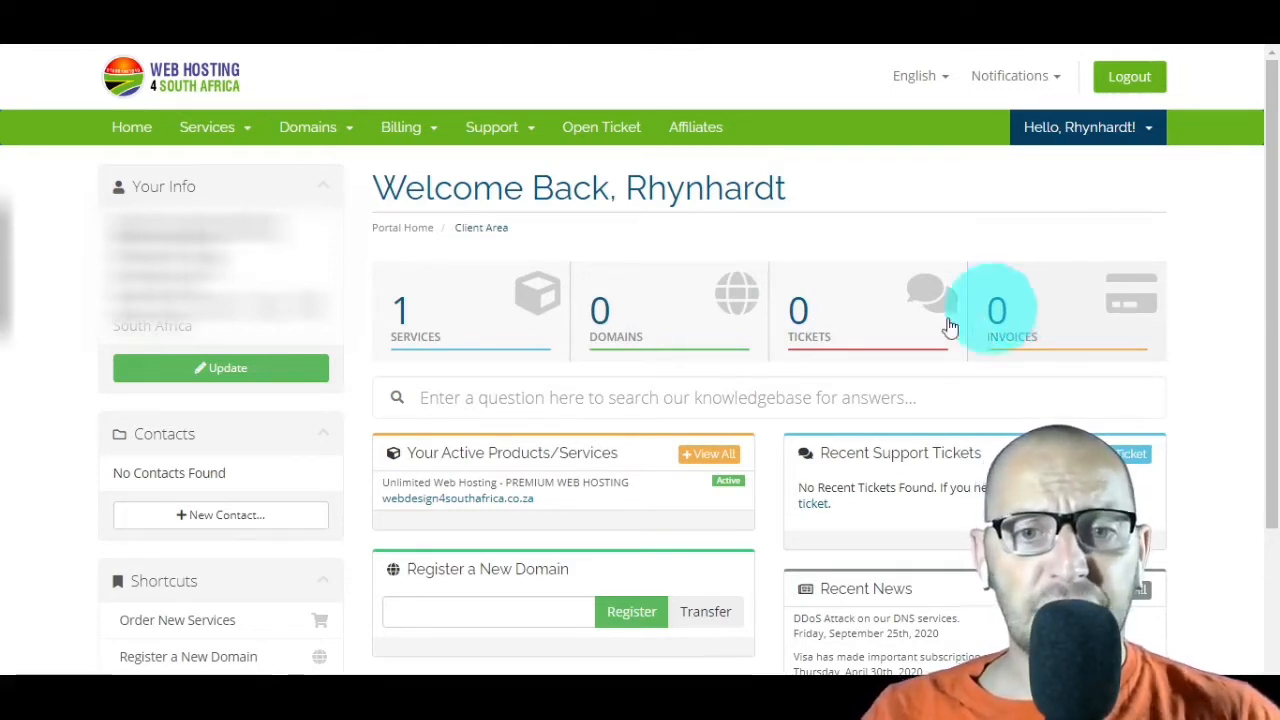
left_click(616, 490)
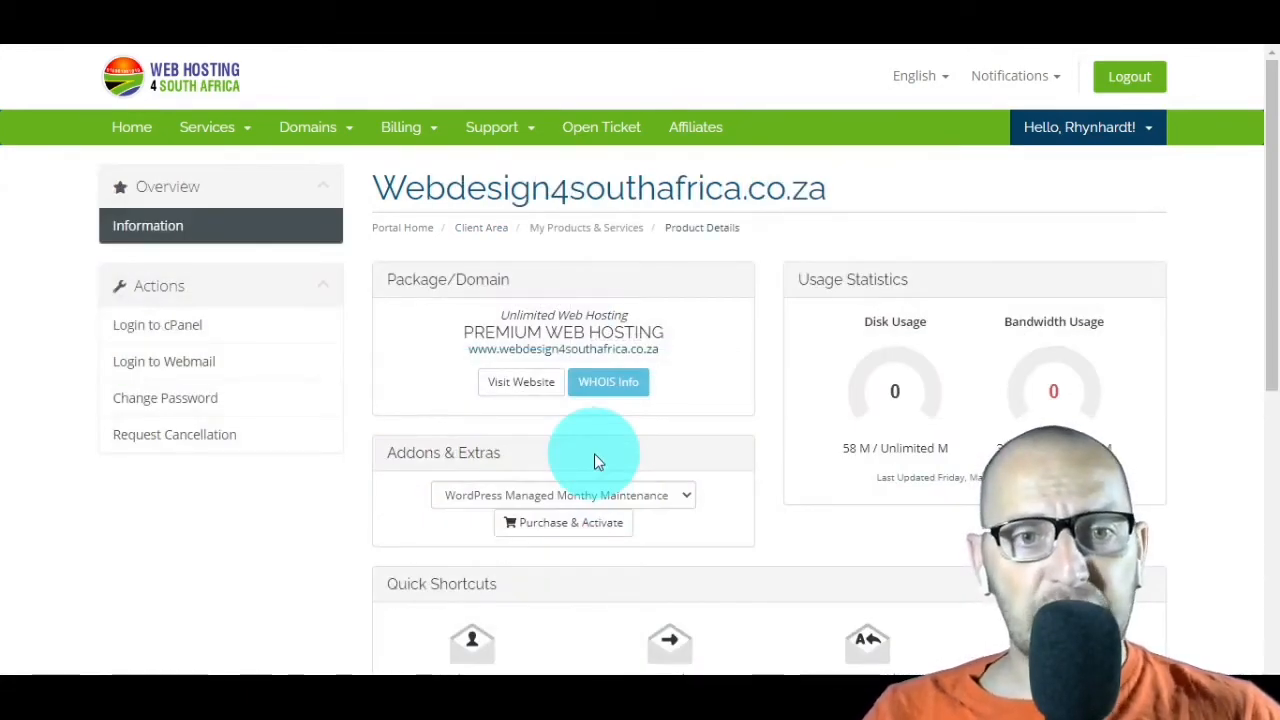
left_click(251, 332)
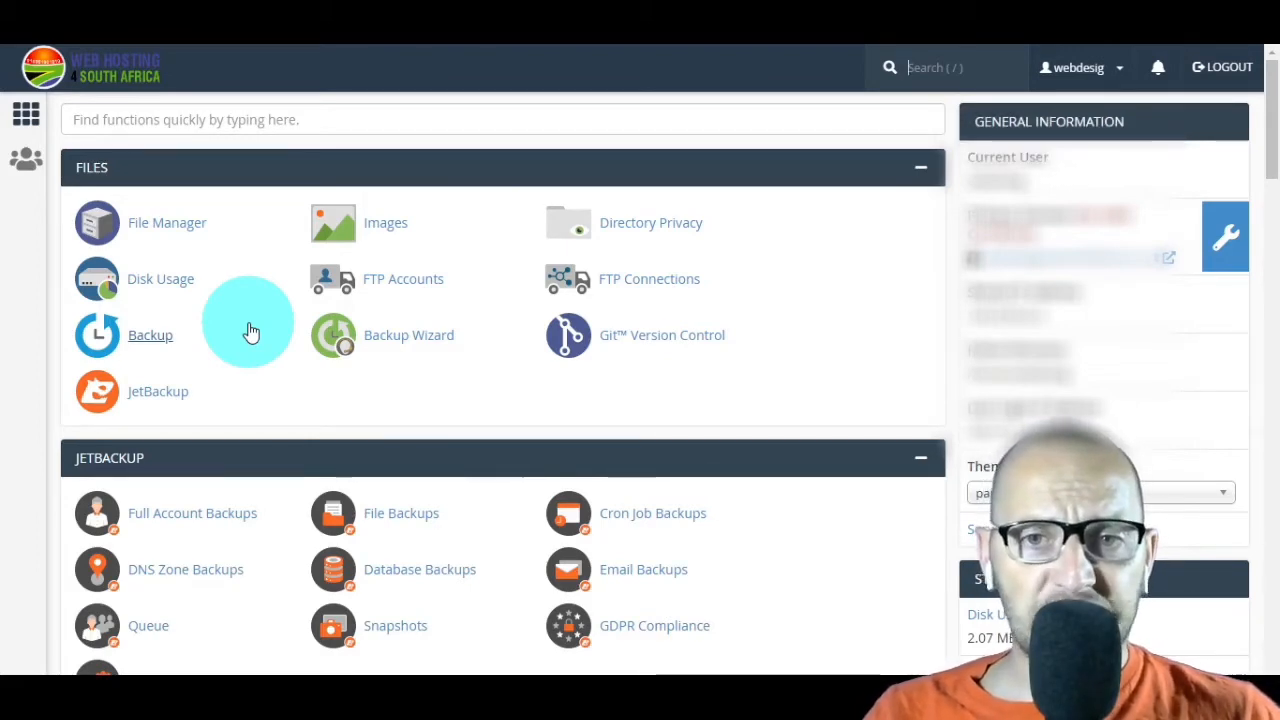
Step: Issue a Let's Encrypt SSL certificate for webdesign4southafrica.co.za including its mail and www aliases, using http-01 validation, and return to the certificate list
scroll(251, 332, "down", 10)
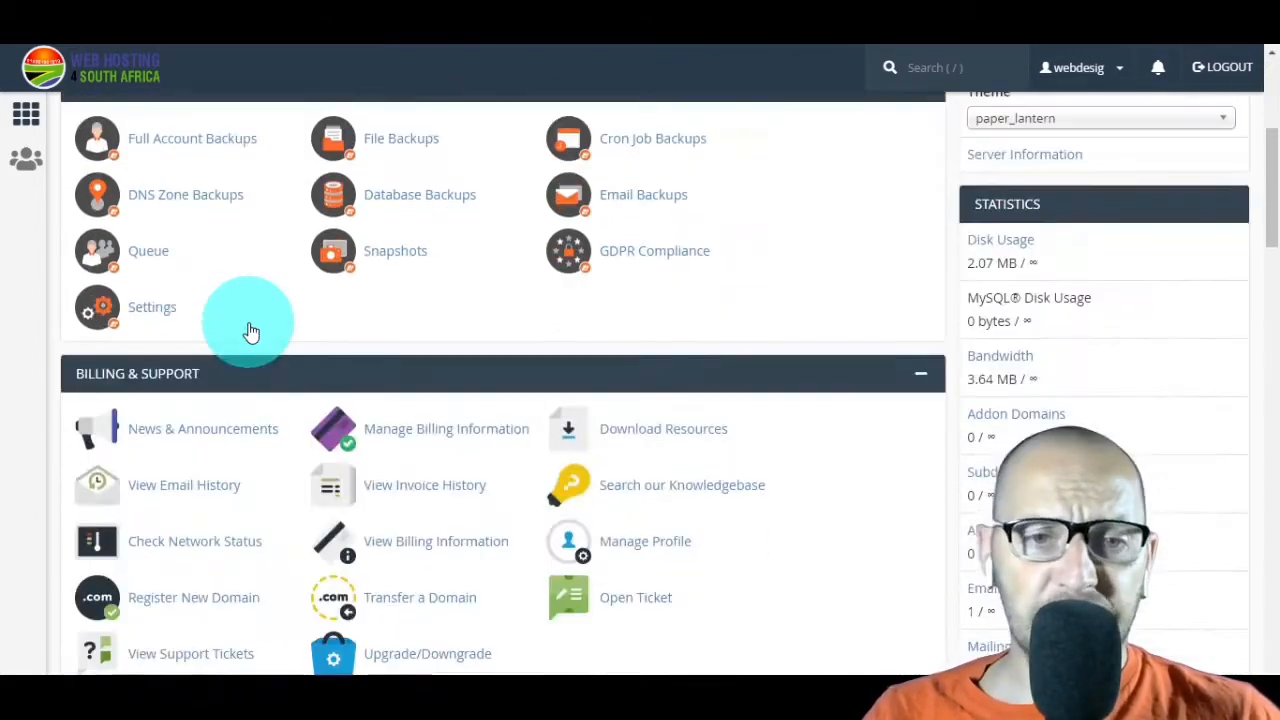
scroll(251, 332, "down", 8)
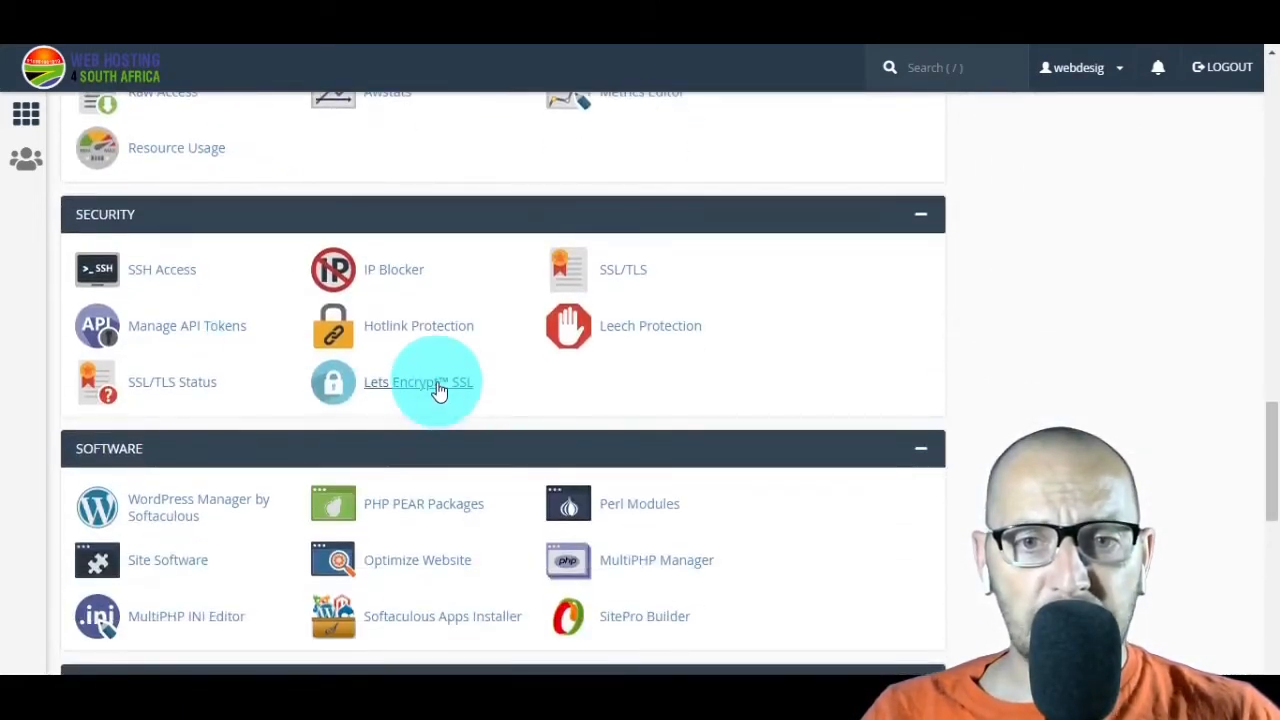
left_click(438, 388)
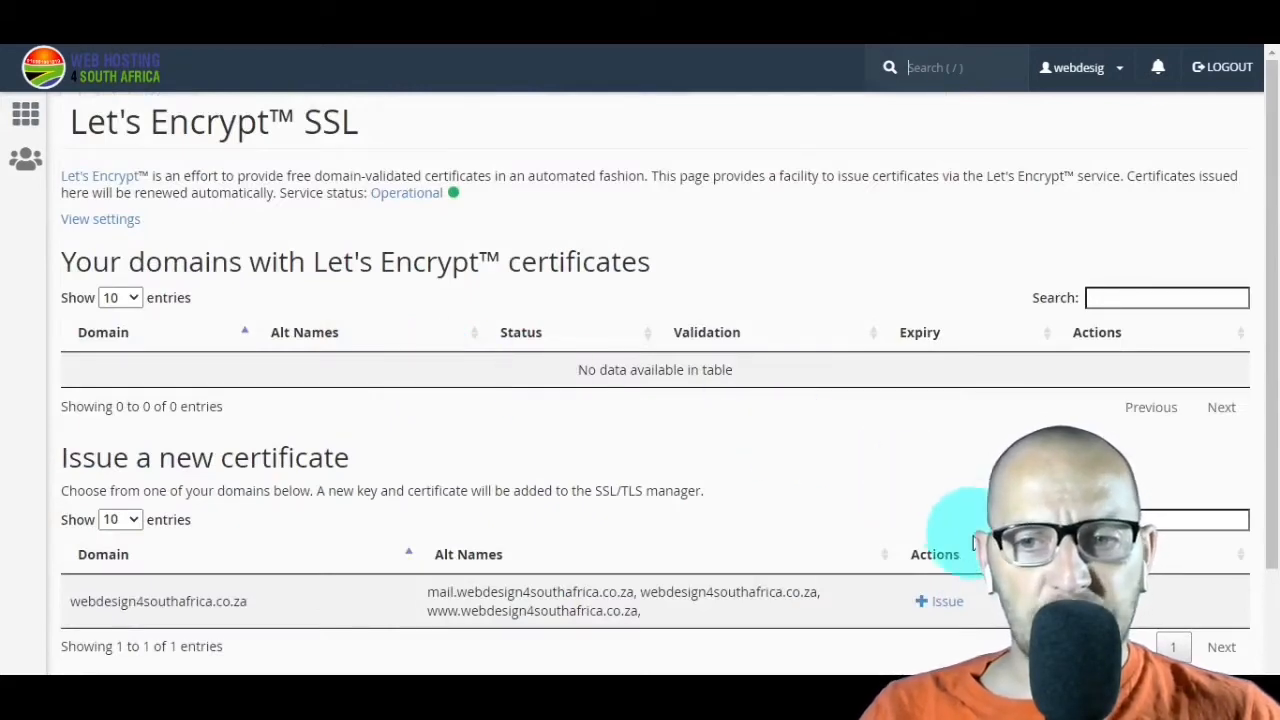
left_click(940, 604)
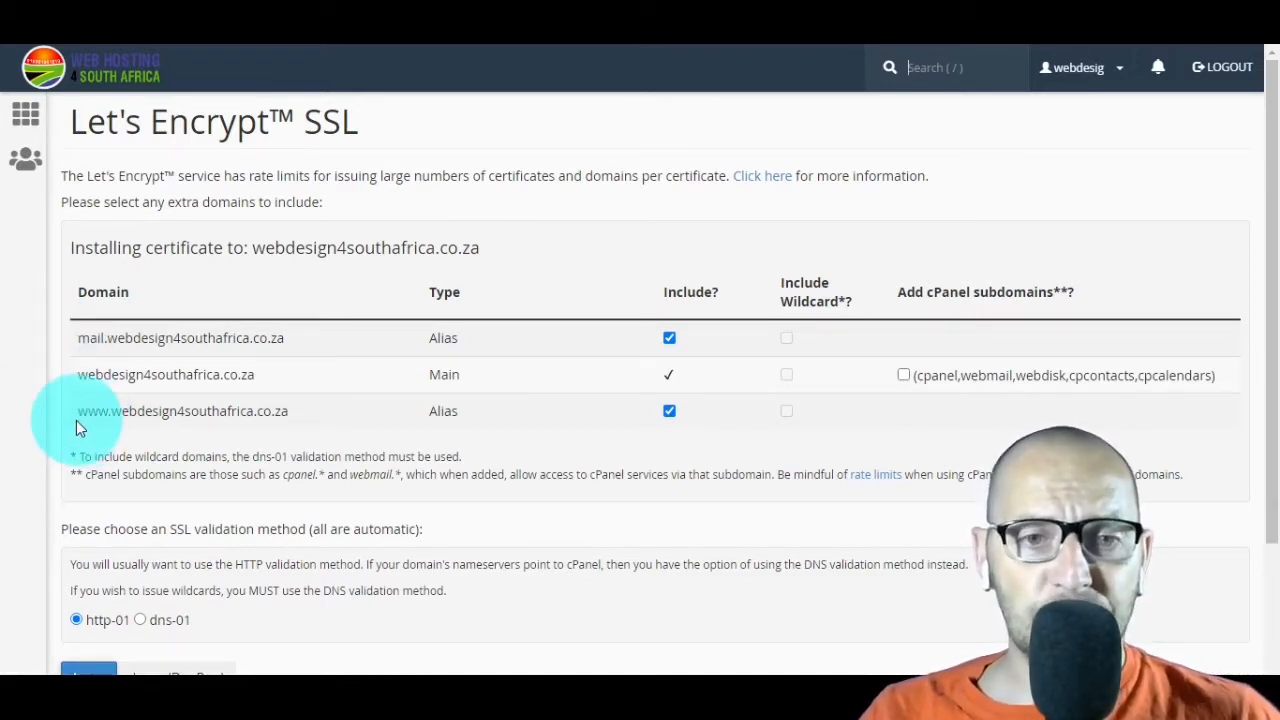
scroll(424, 270, "down", 3)
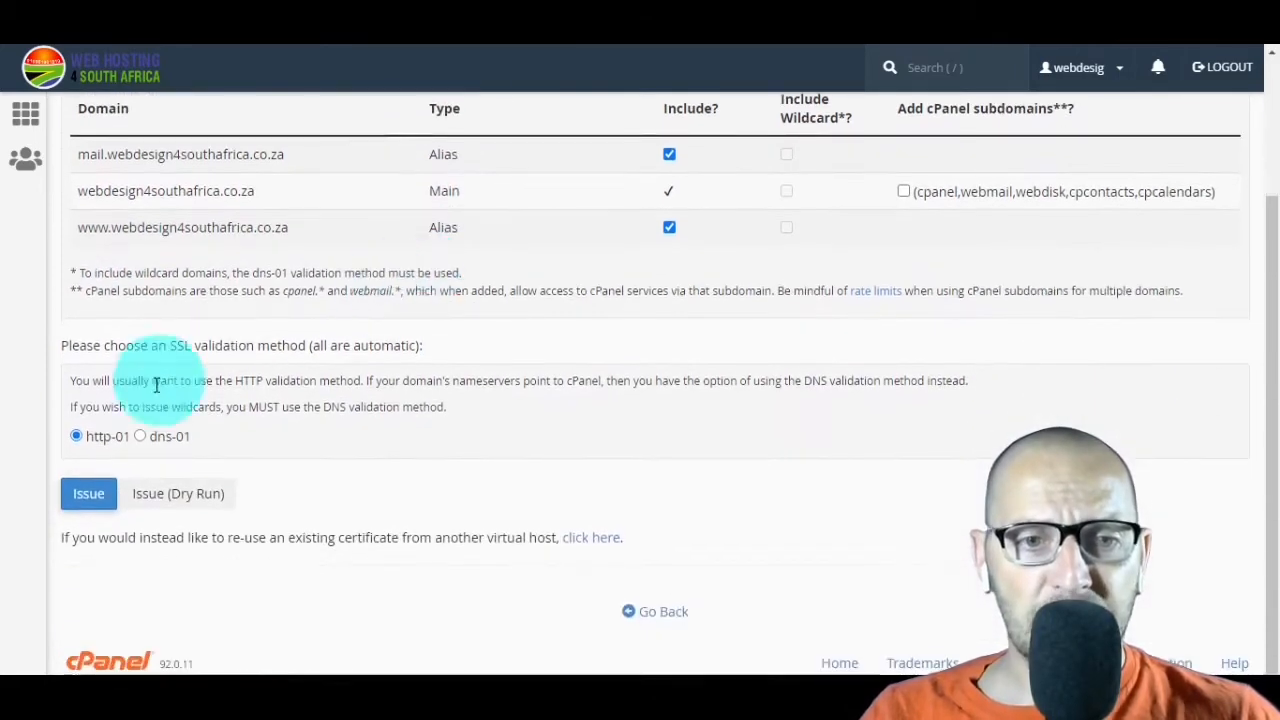
left_click(95, 493)
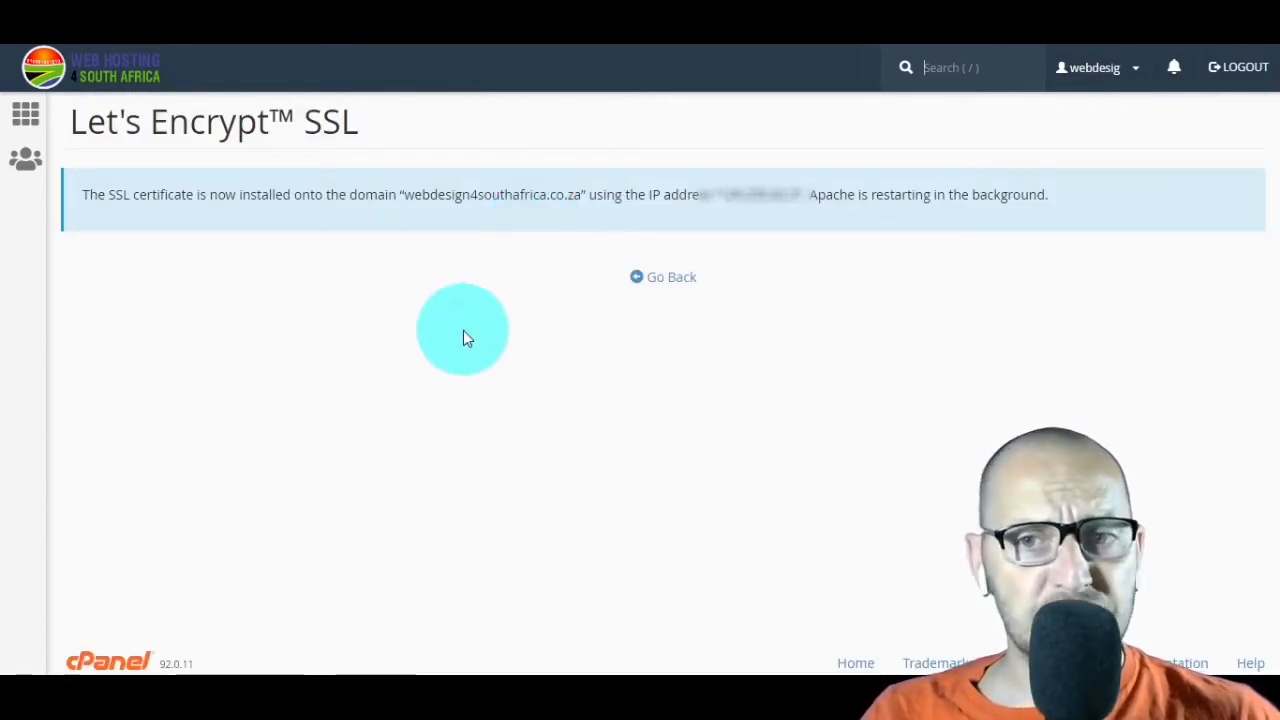
left_click(662, 279)
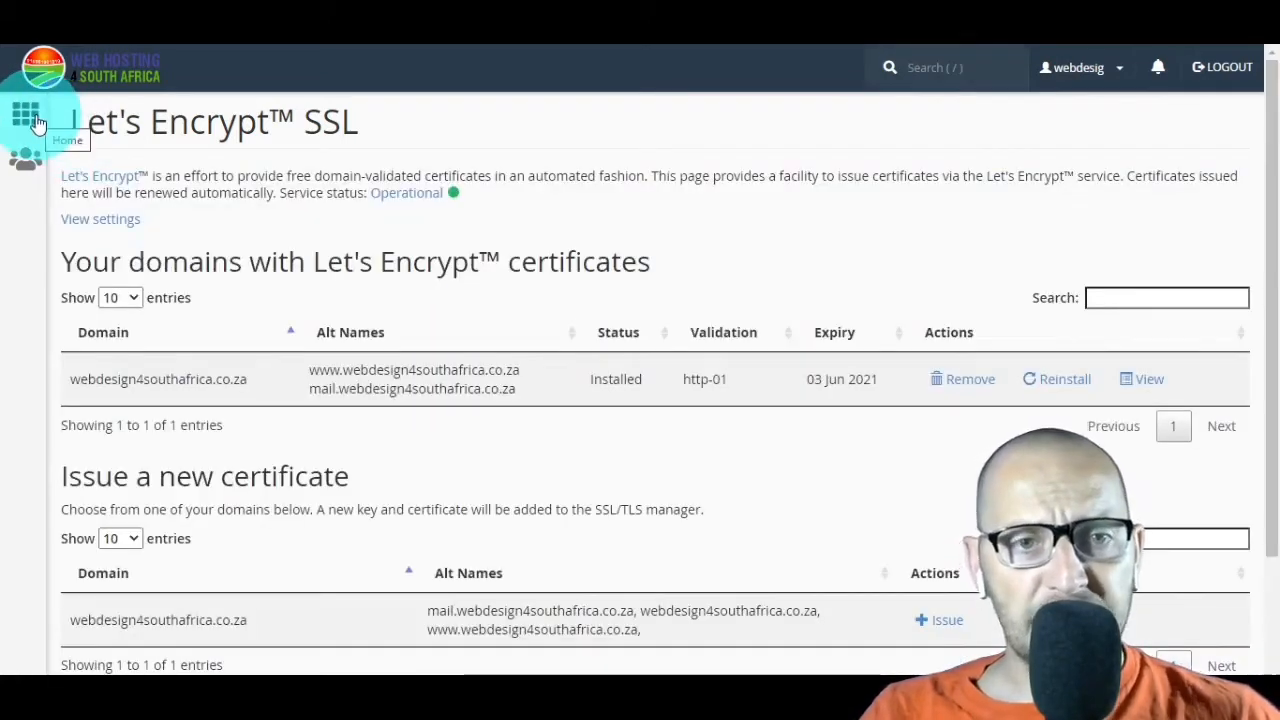
Step: Return to the cPanel home page and open the WordPress installer from the Softaculous scripts
left_click(36, 122)
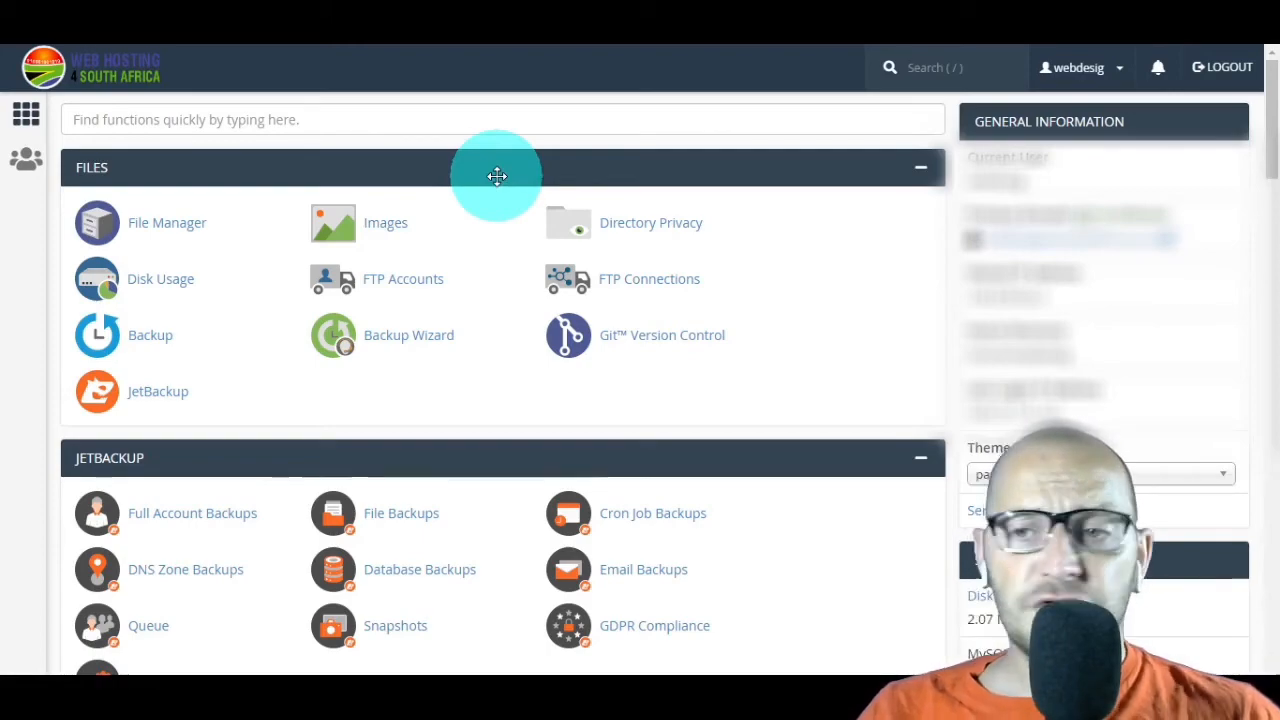
scroll(497, 176, "down", 5)
scroll(497, 176, "down", 15)
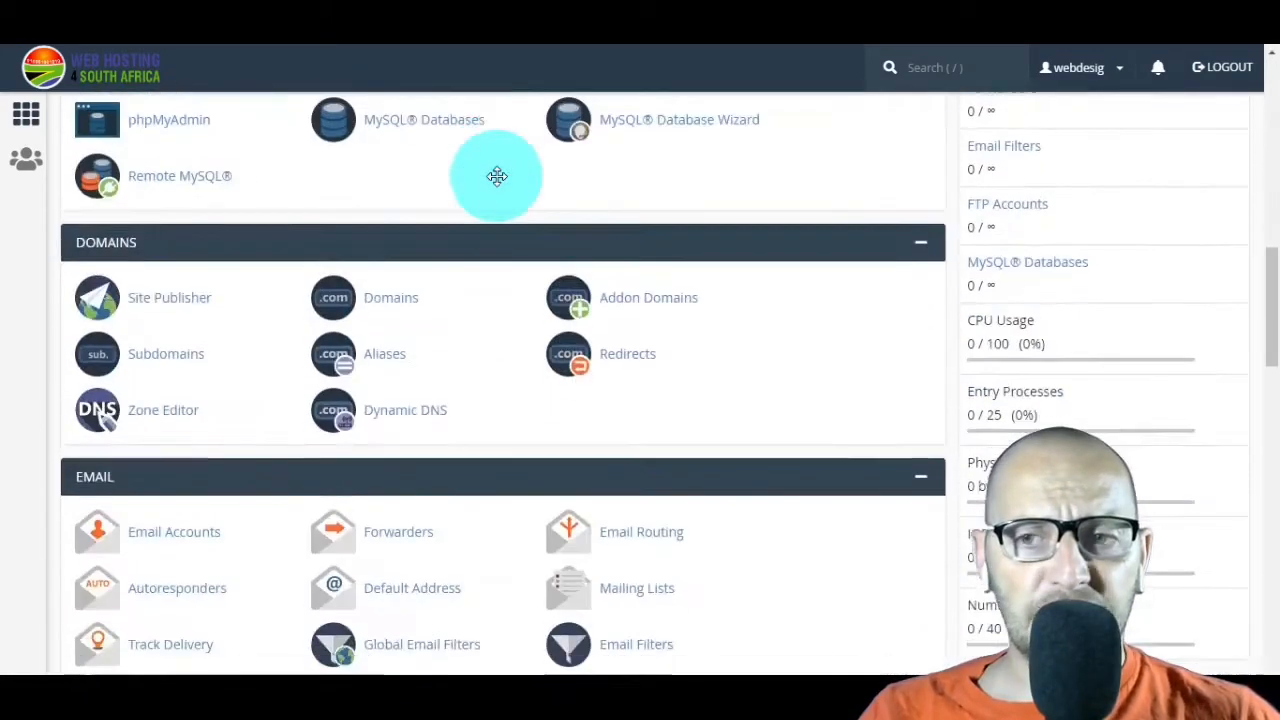
scroll(497, 176, "down", 2)
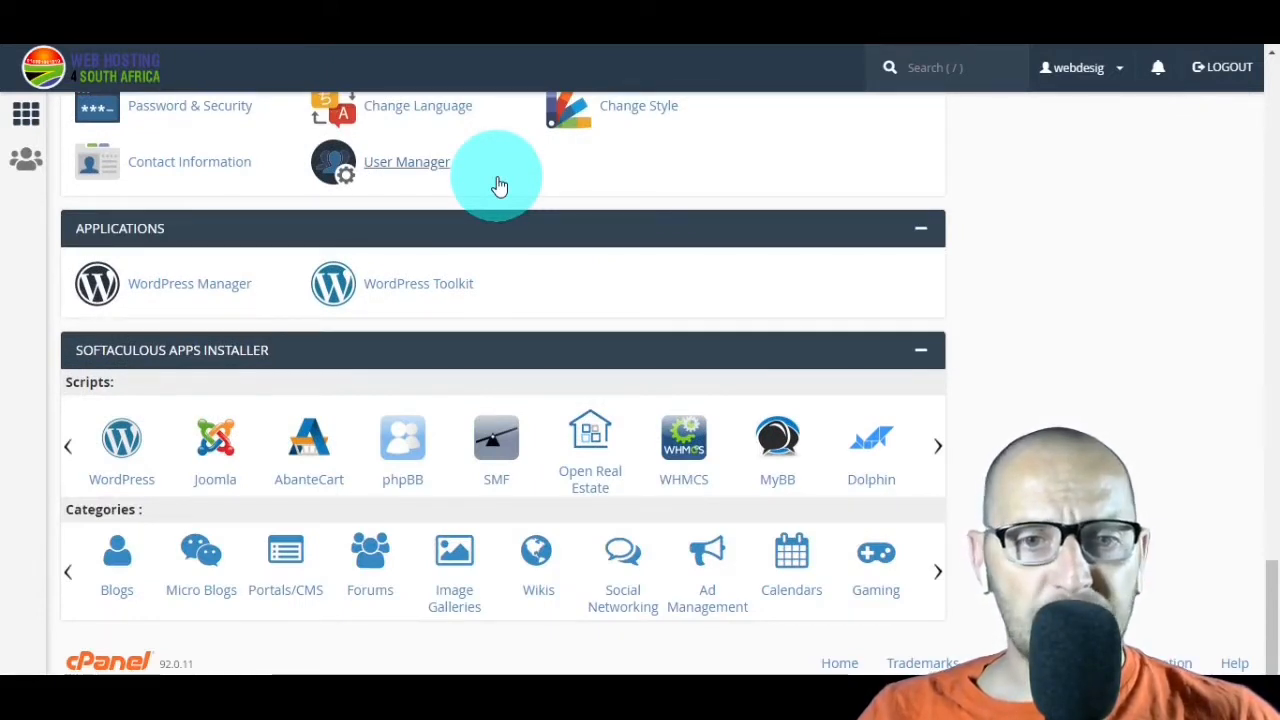
left_click(119, 456)
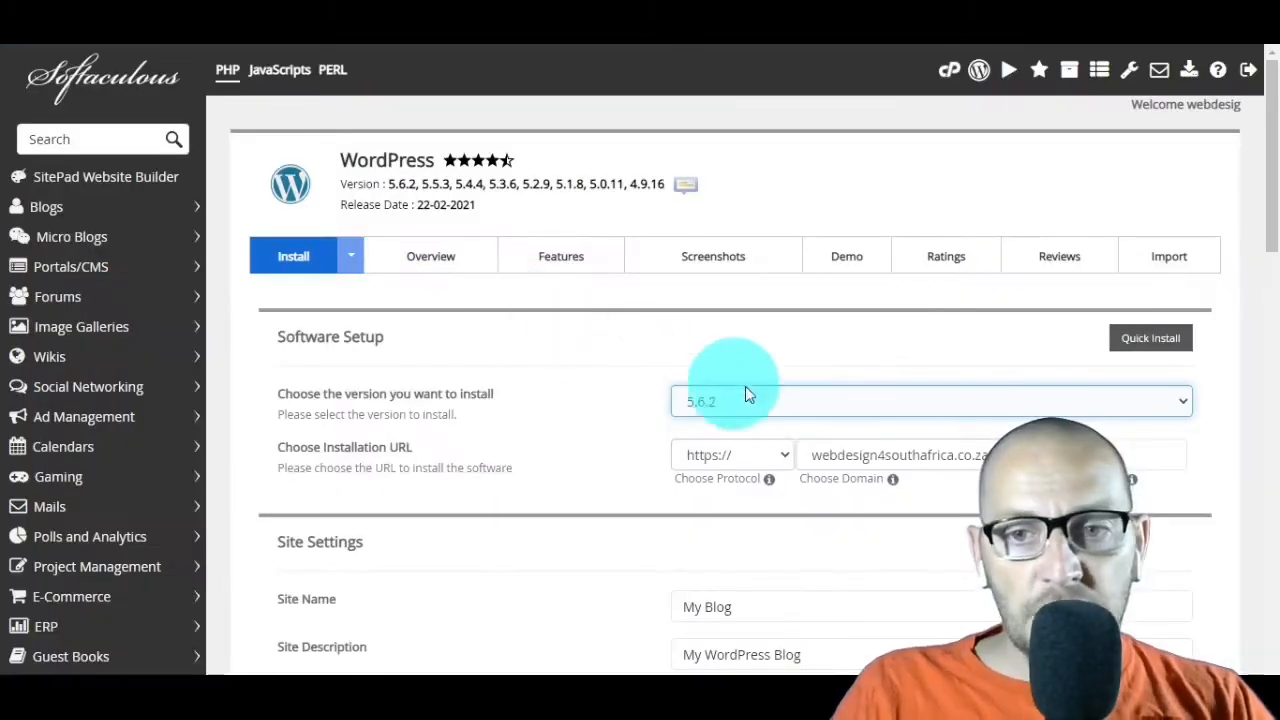
left_click(789, 401)
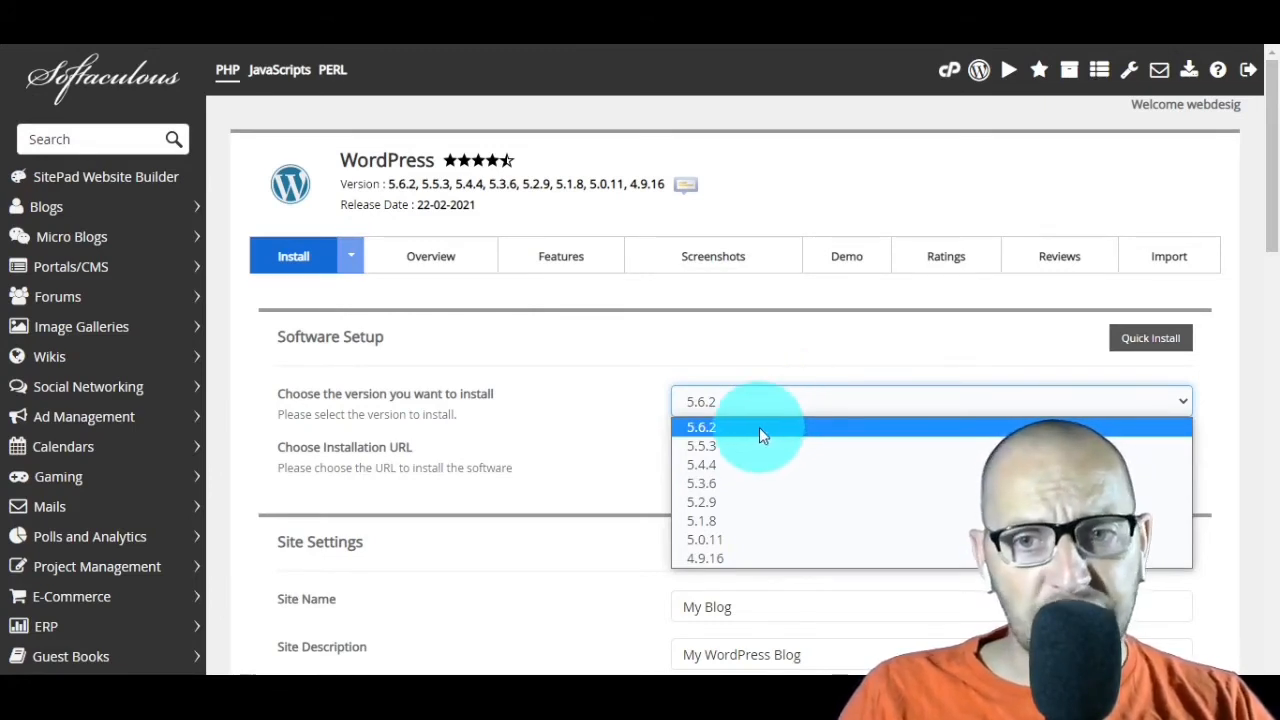
left_click(759, 427)
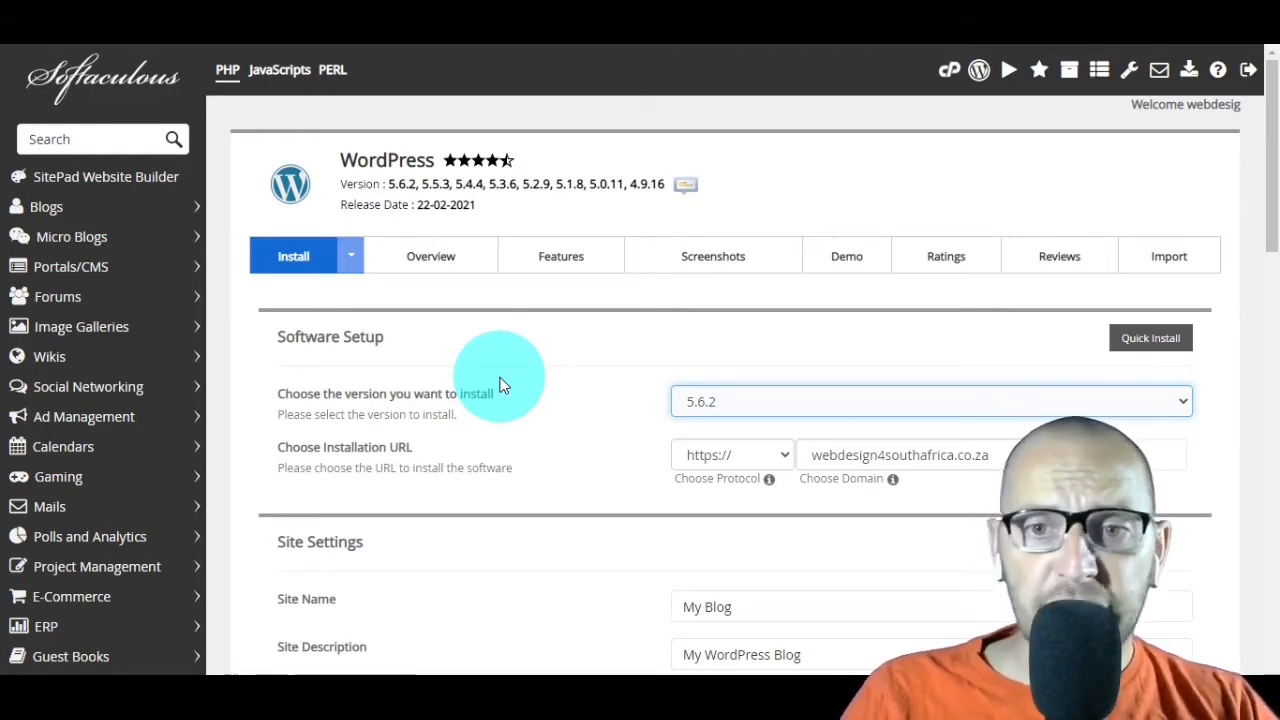
scroll(530, 320, "down", 2)
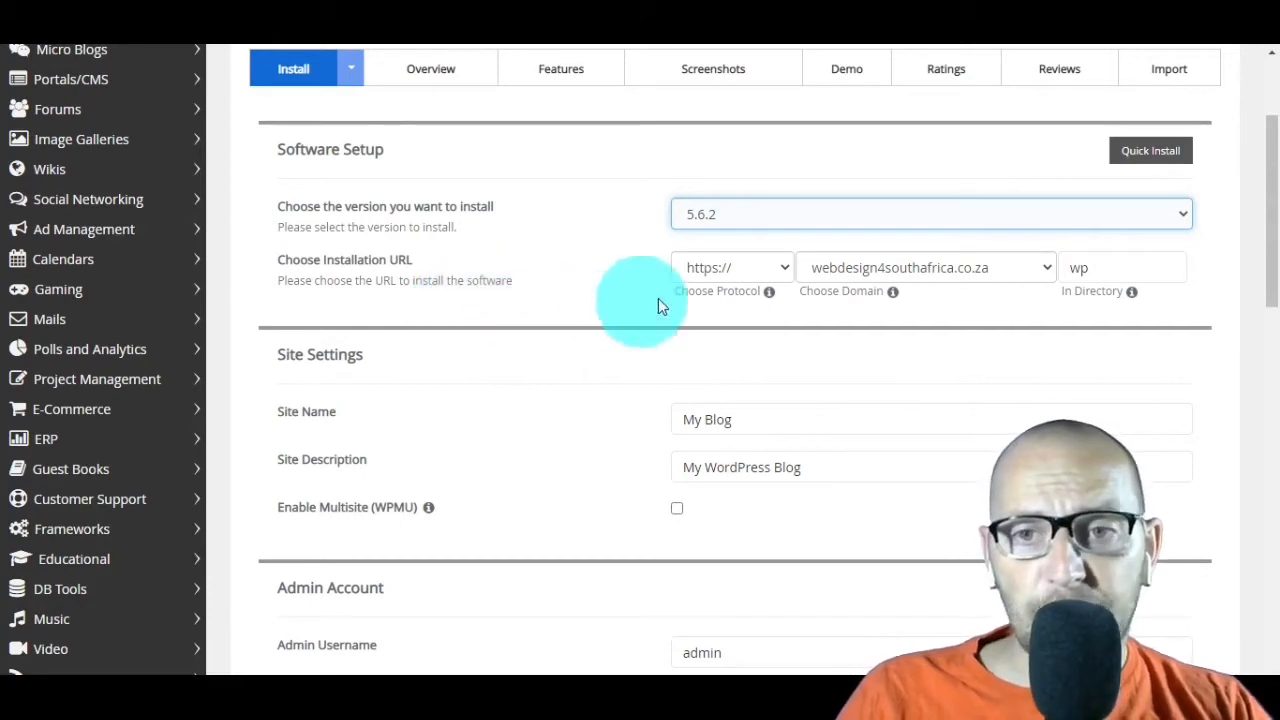
left_click(787, 269)
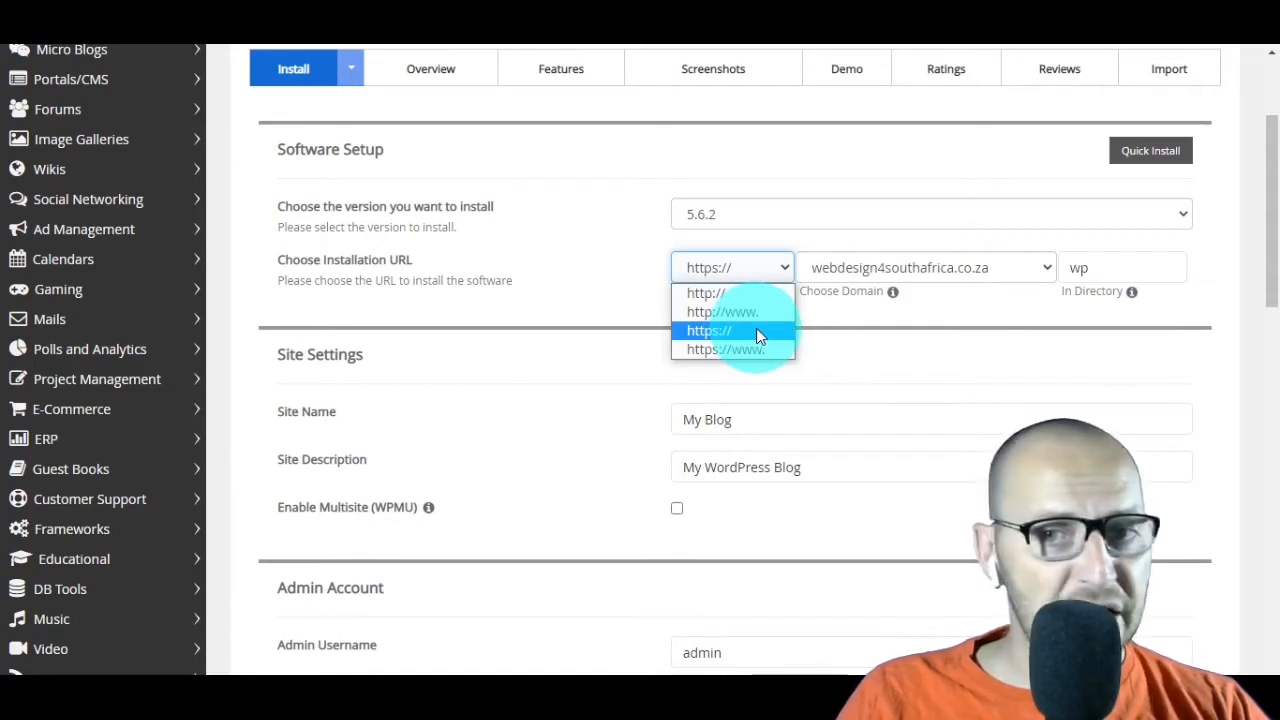
left_click(757, 348)
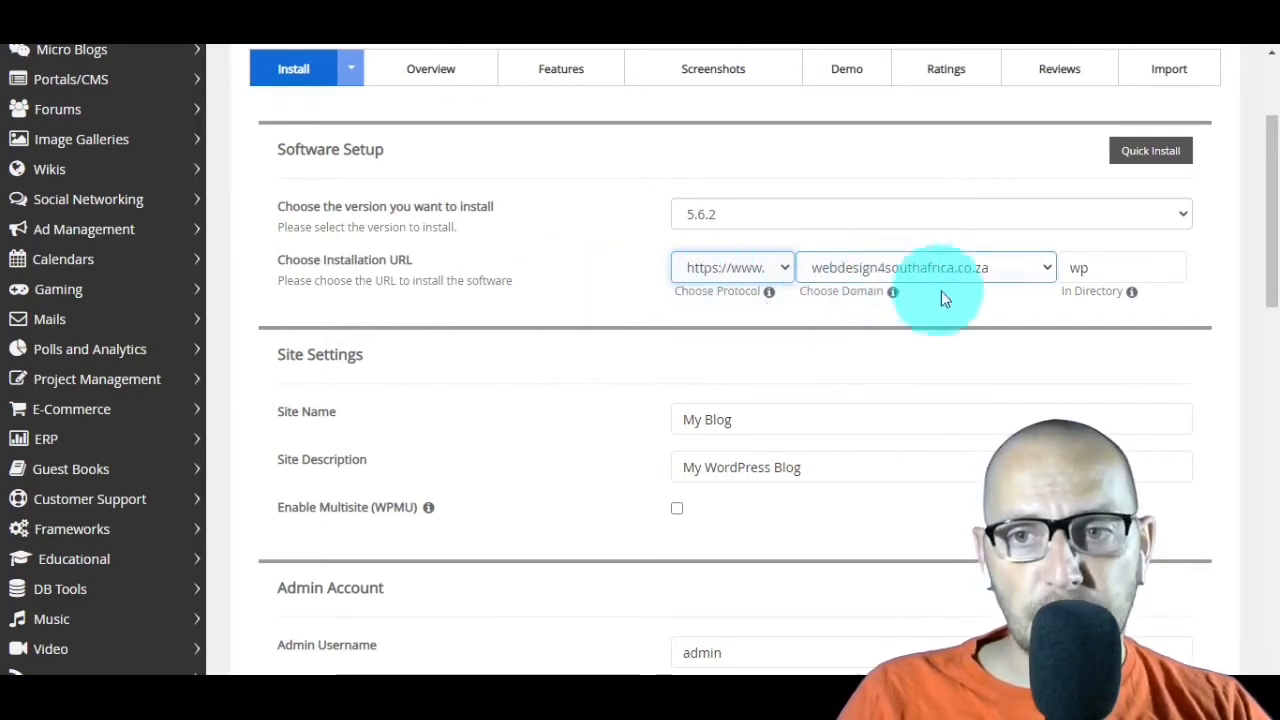
Step: Clear the installation directory so WordPress installs in the root of the domain
left_click(1112, 268)
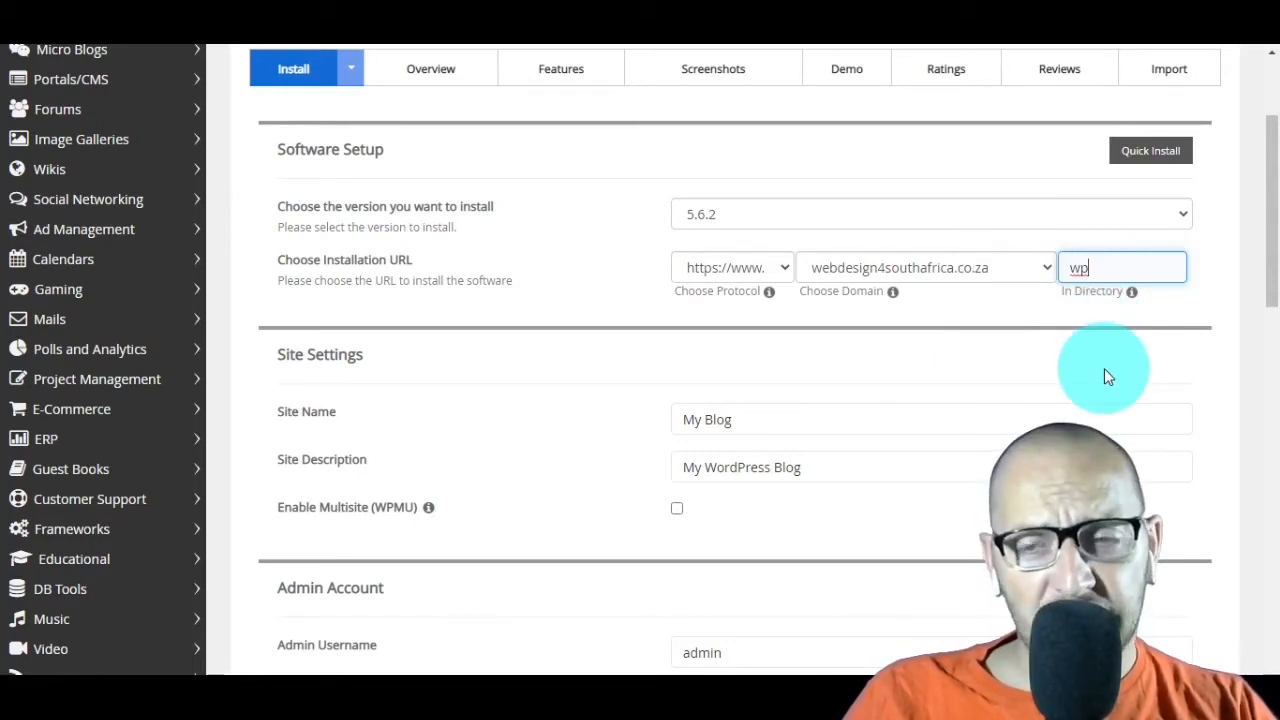
key("BackSpace")
key("BackSpace")
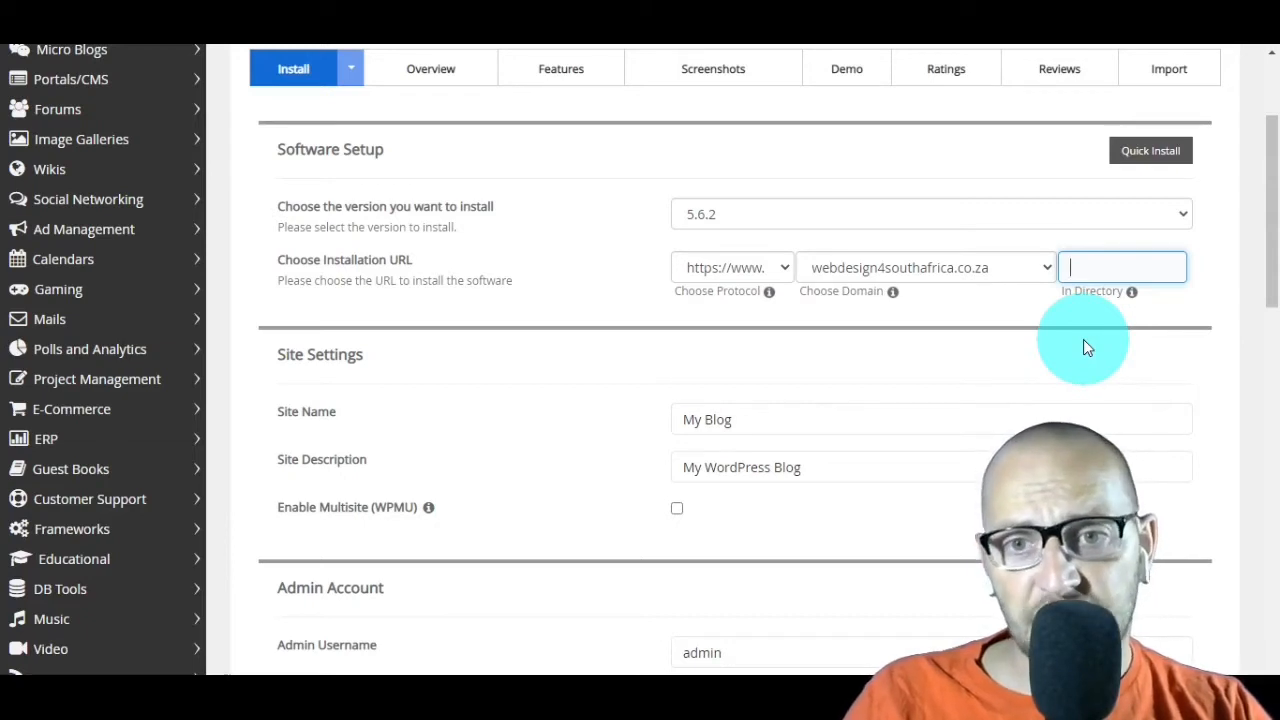
left_click(703, 365)
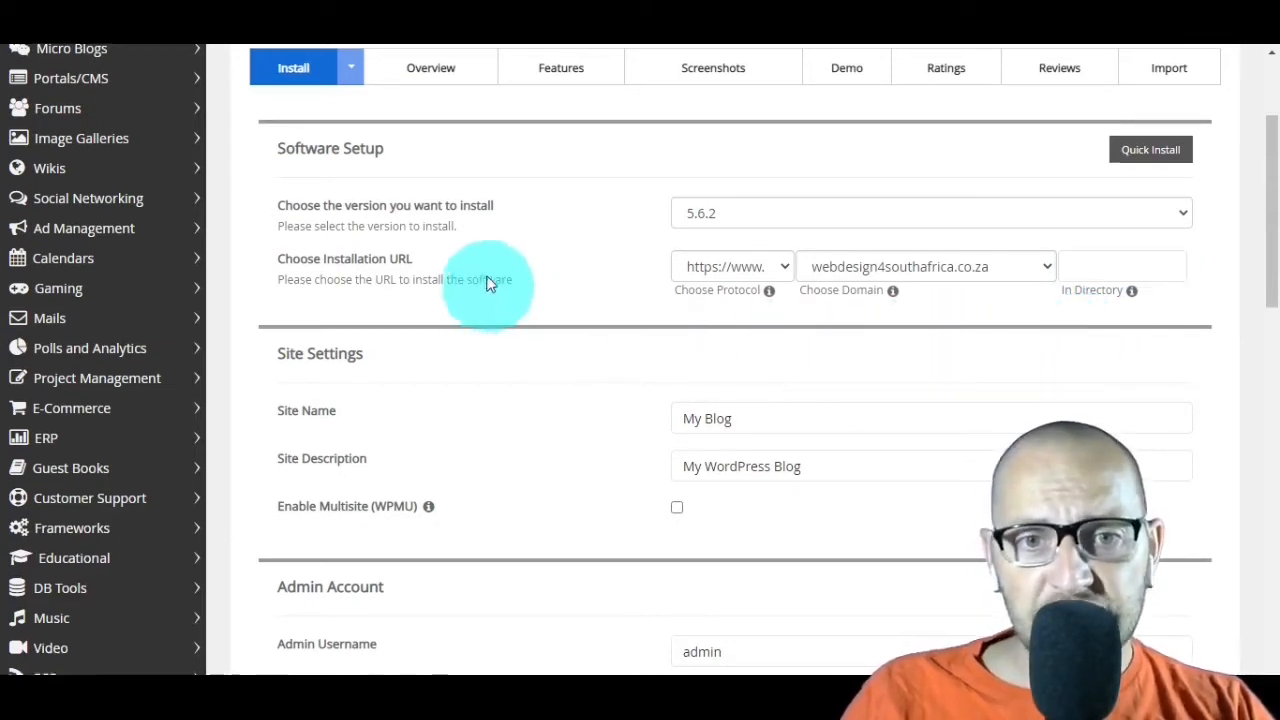
Step: Review the default site name and site description in the site settings
scroll(489, 280, "down", 2)
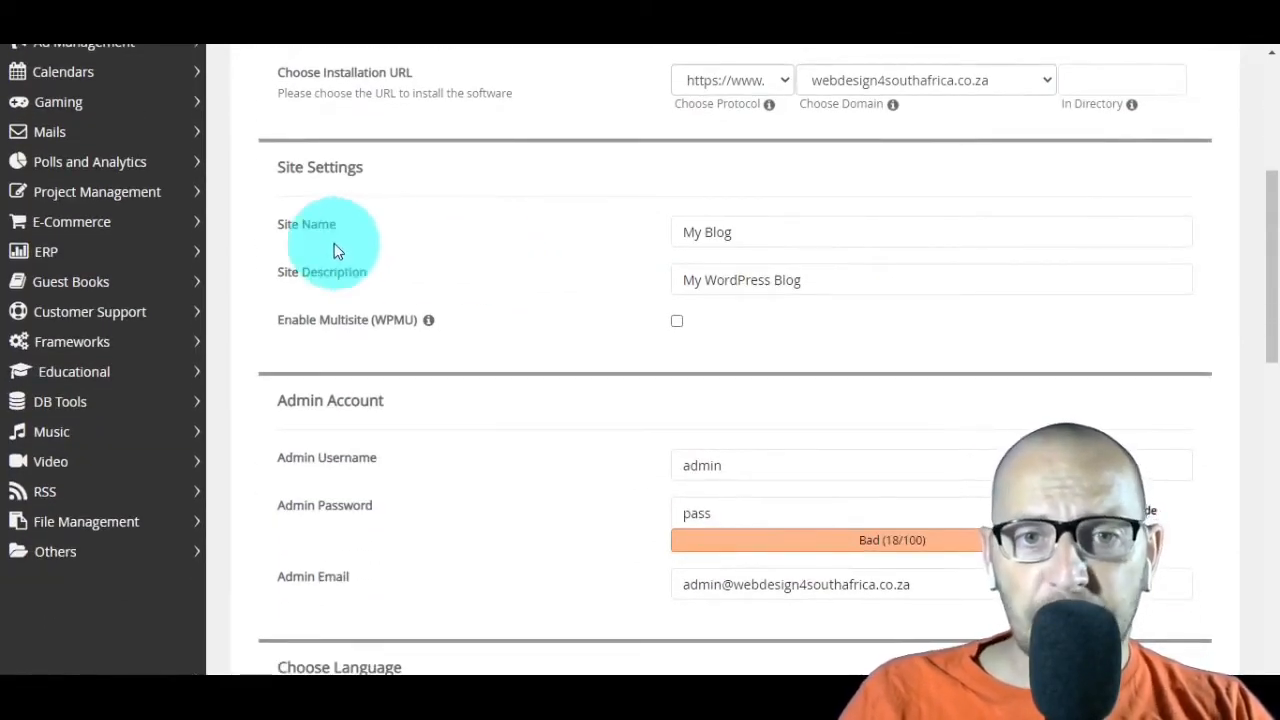
left_click(855, 240)
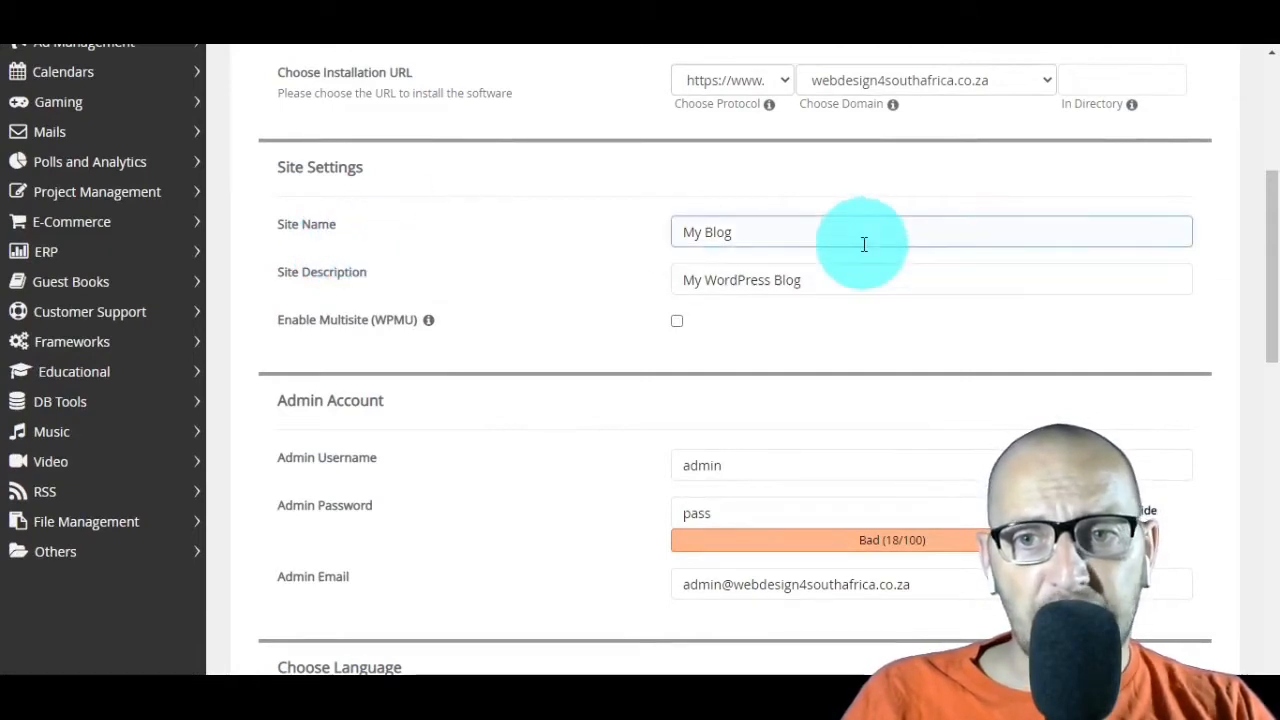
left_click(820, 281)
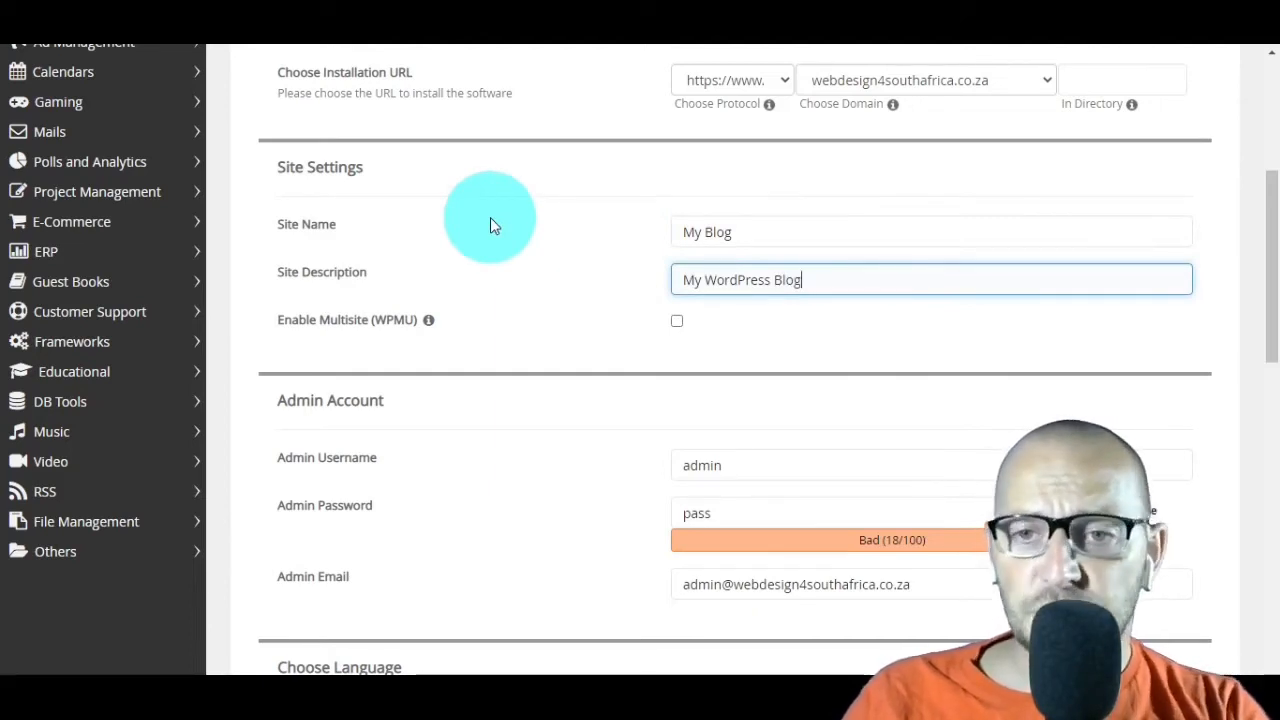
Step: Fill in the admin account with the username admin, a generated strong admin password and the admin e-mail
scroll(497, 206, "down", 2)
left_click(770, 277)
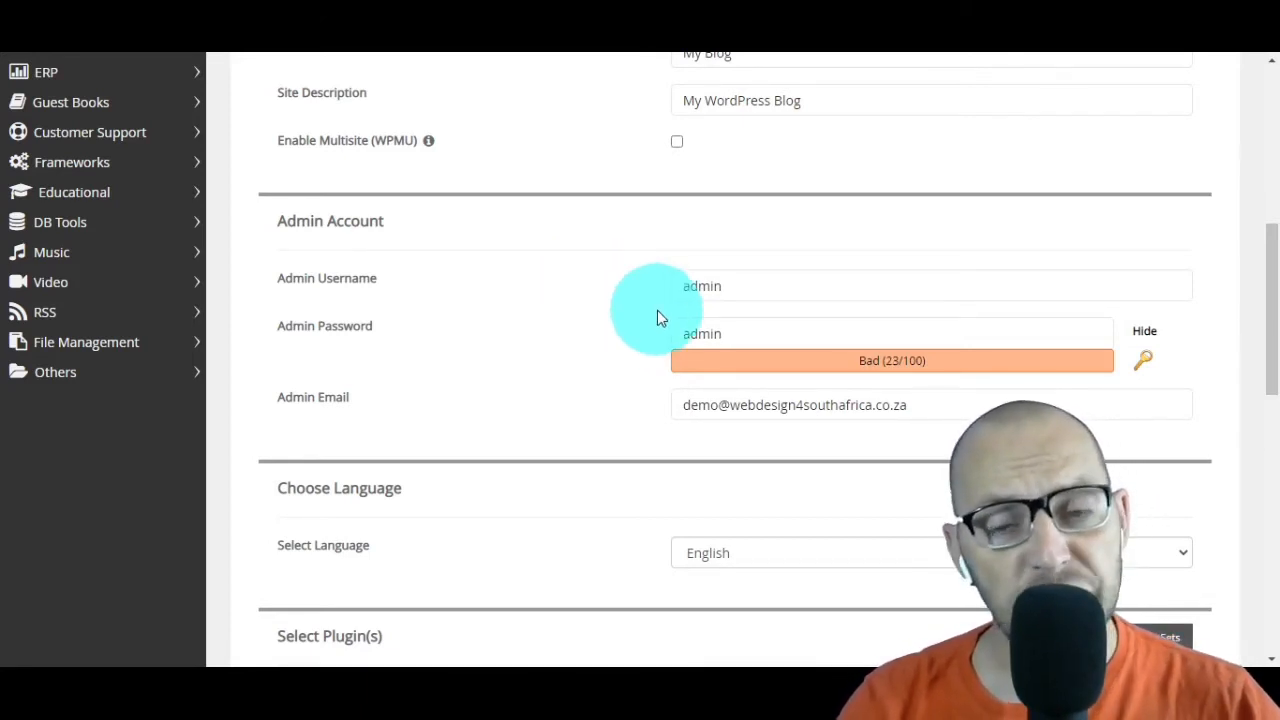
left_click(1140, 368)
left_click(1140, 368)
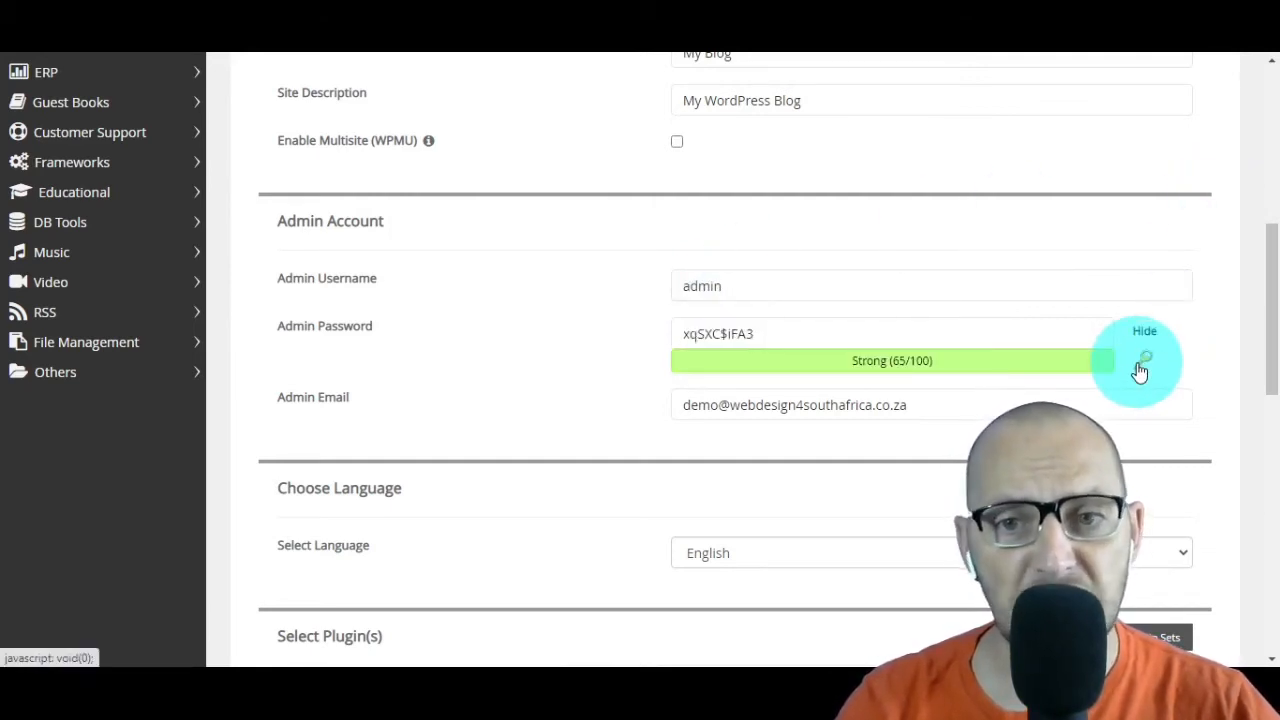
left_click(1140, 369)
left_click(1140, 369)
left_click(1140, 369)
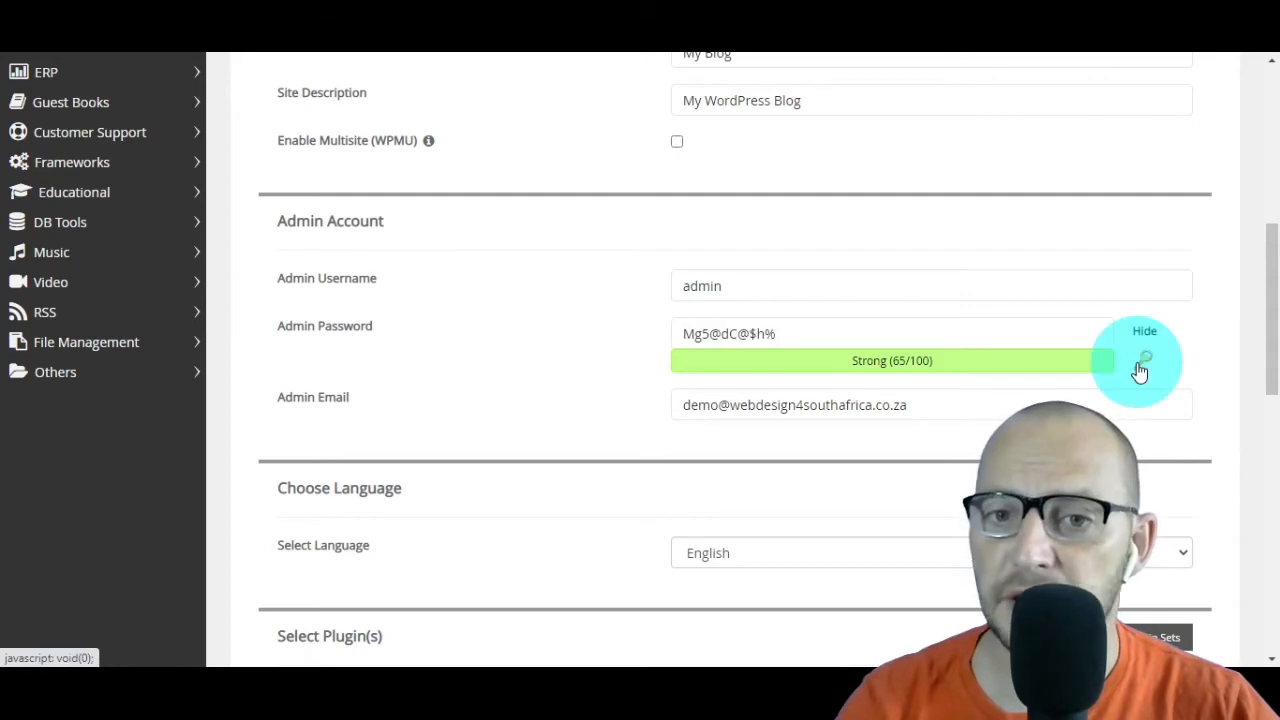
left_click(1140, 369)
left_click(1140, 369)
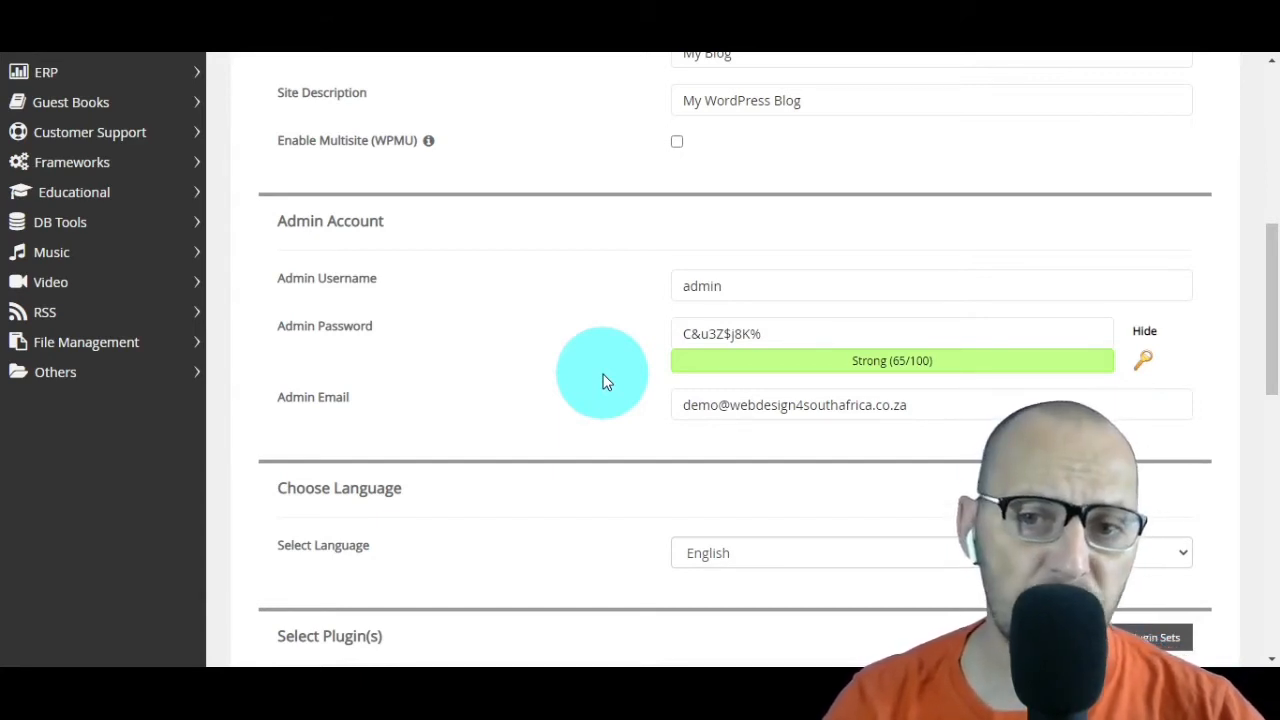
left_click(829, 402)
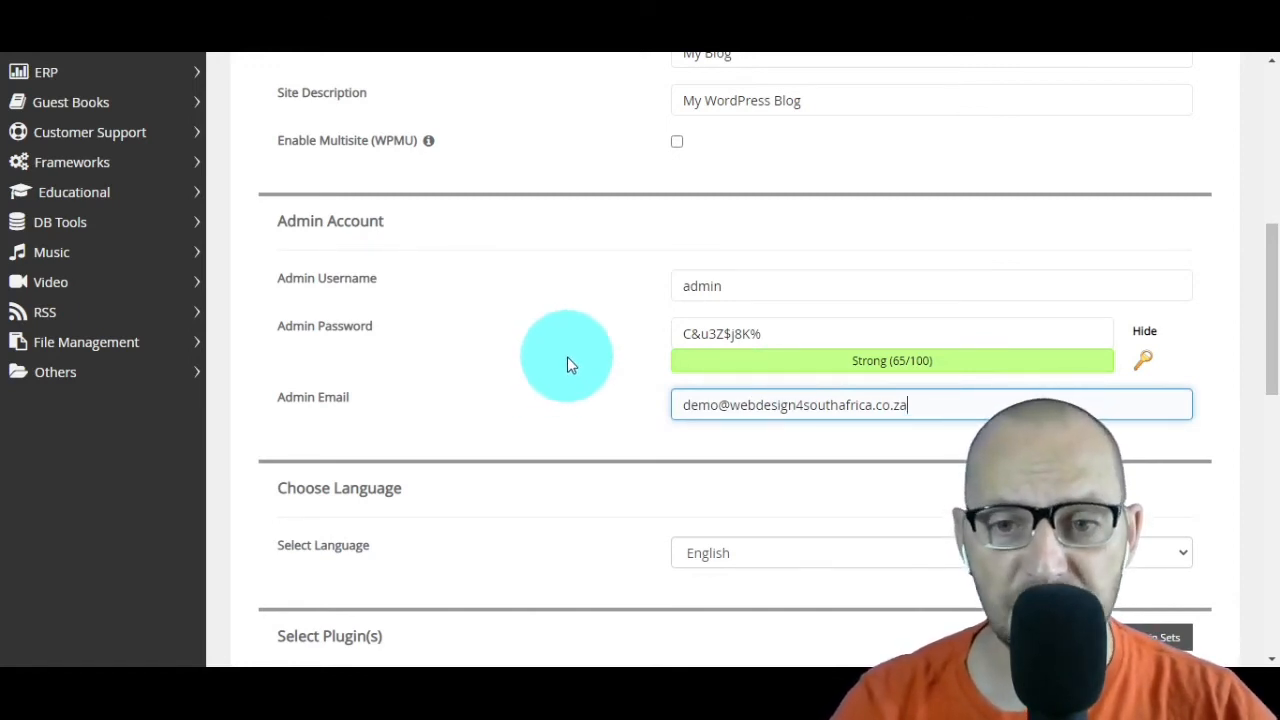
Step: Select English as the site language and check the information on the Limit Login Attempts (Loginizer) plugin
scroll(567, 357, "down", 3)
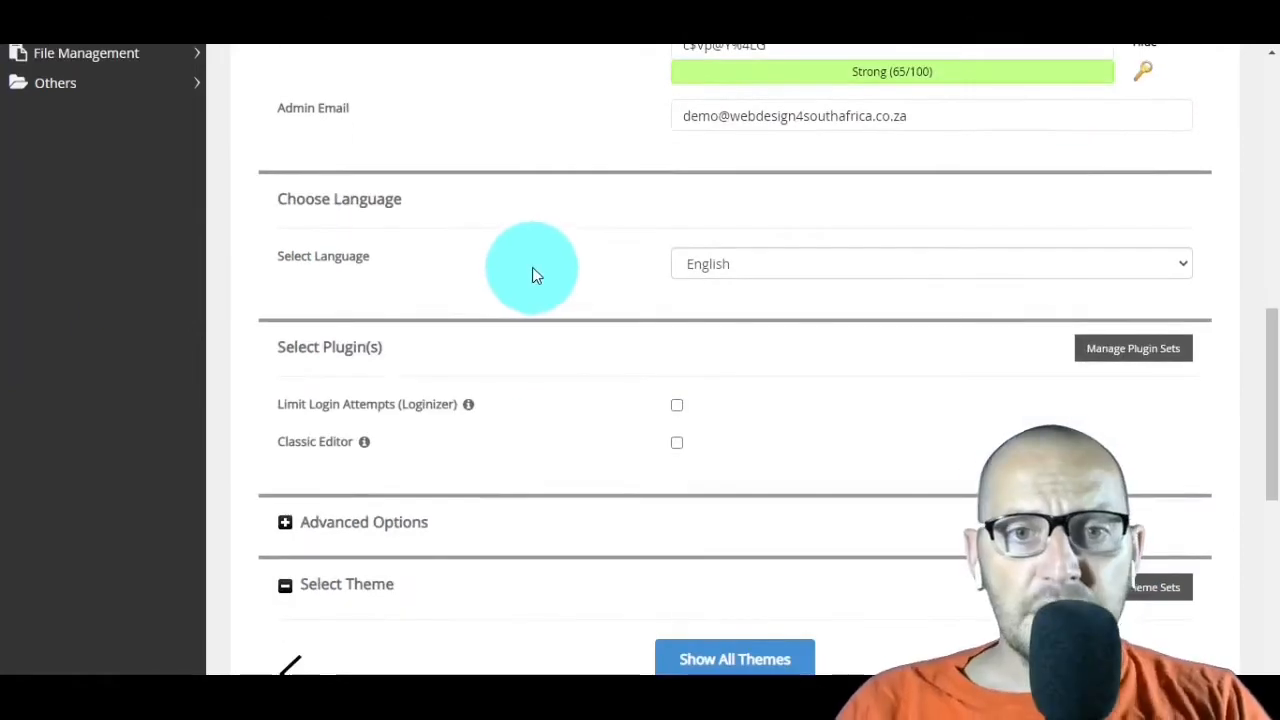
left_click(735, 267)
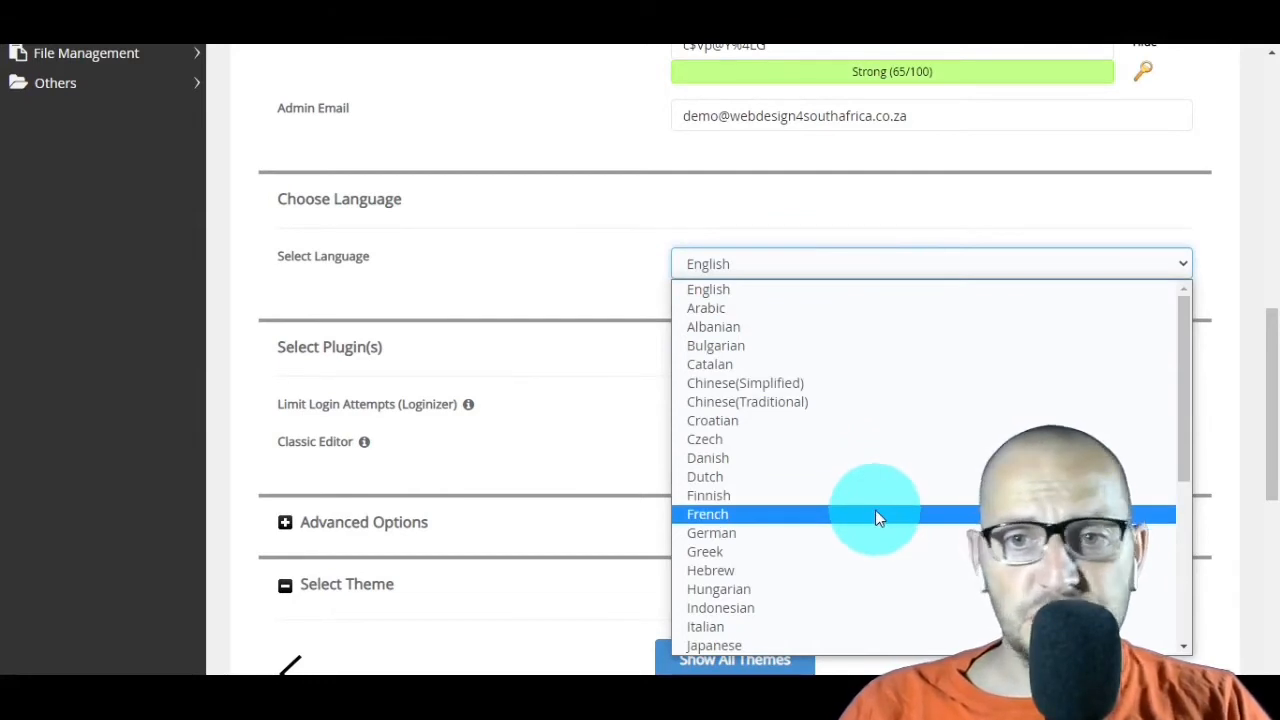
left_click(794, 293)
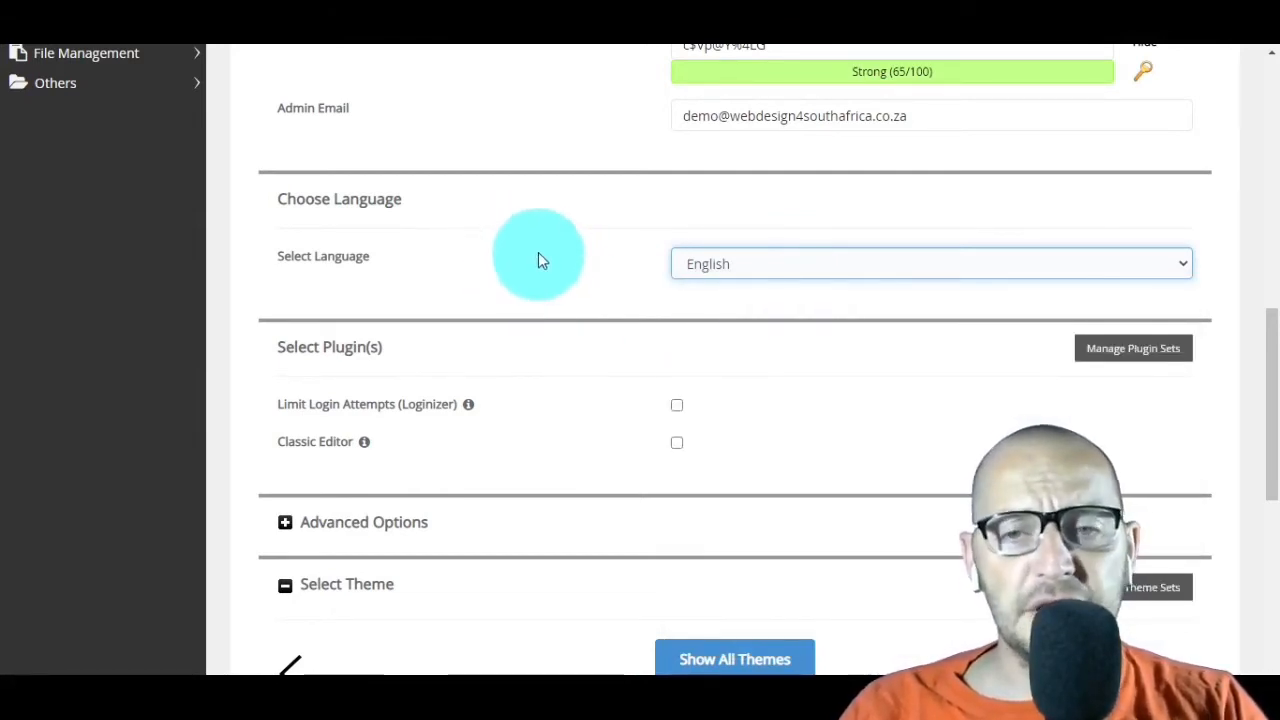
scroll(540, 255, "down", 2)
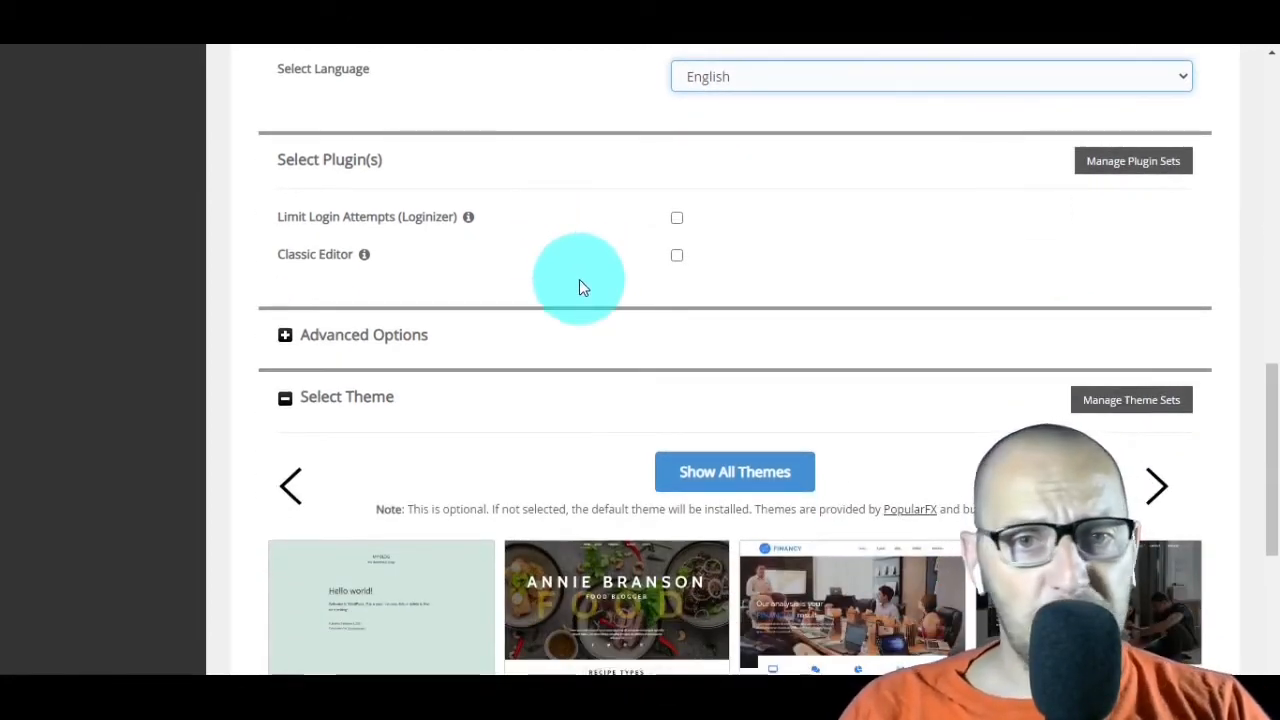
mouse_move(469, 227)
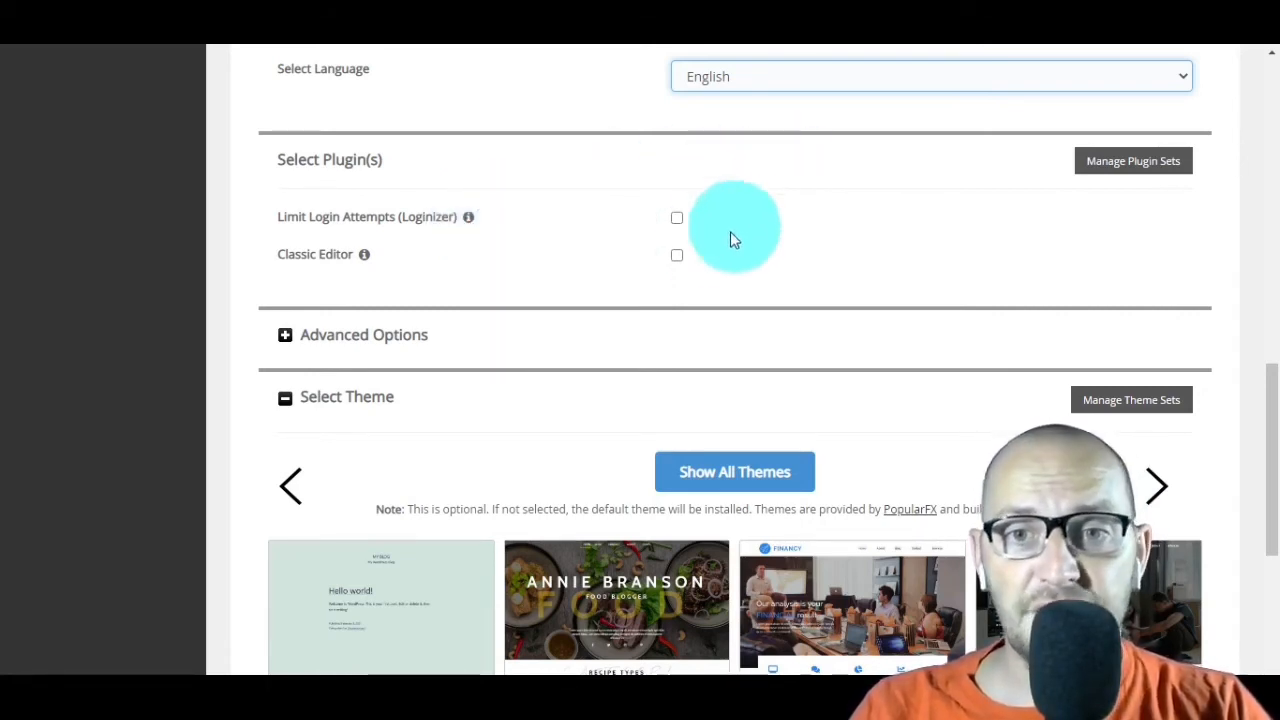
Step: Include the Limit Login Attempts (Loginizer) and Classic Editor plugins in the WordPress installation
left_click(677, 217)
mouse_move(366, 258)
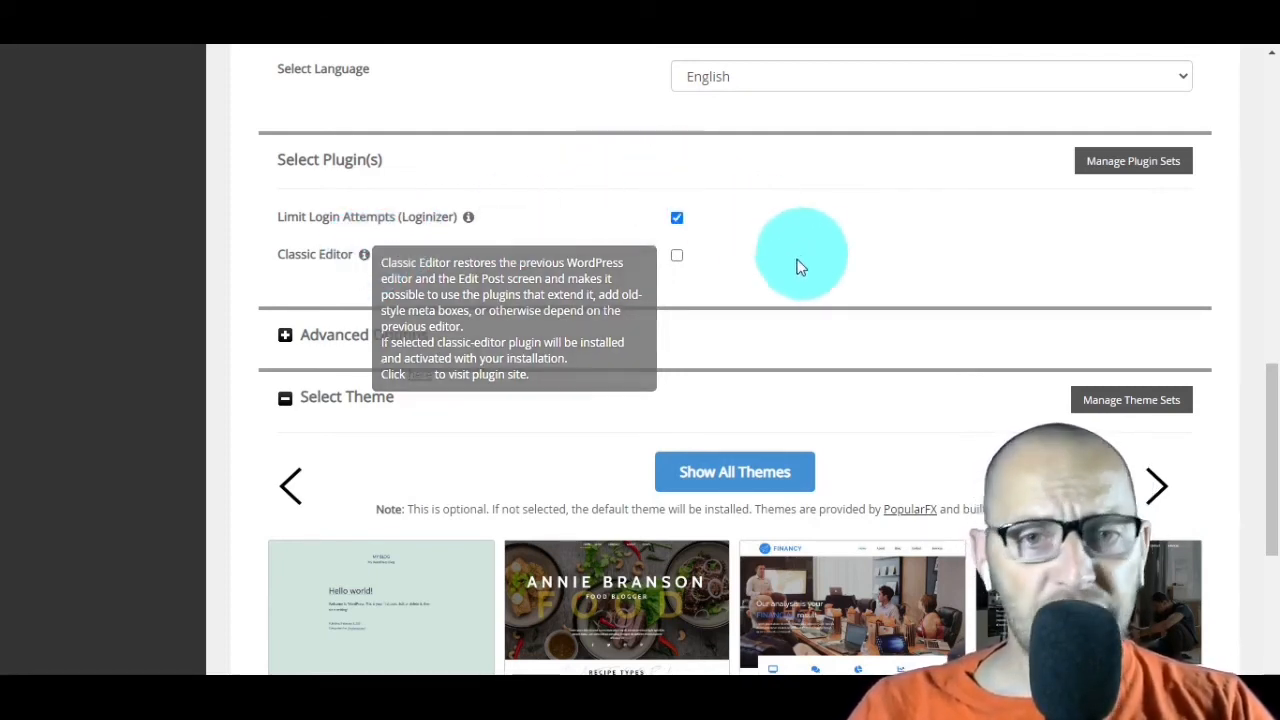
left_click(677, 255)
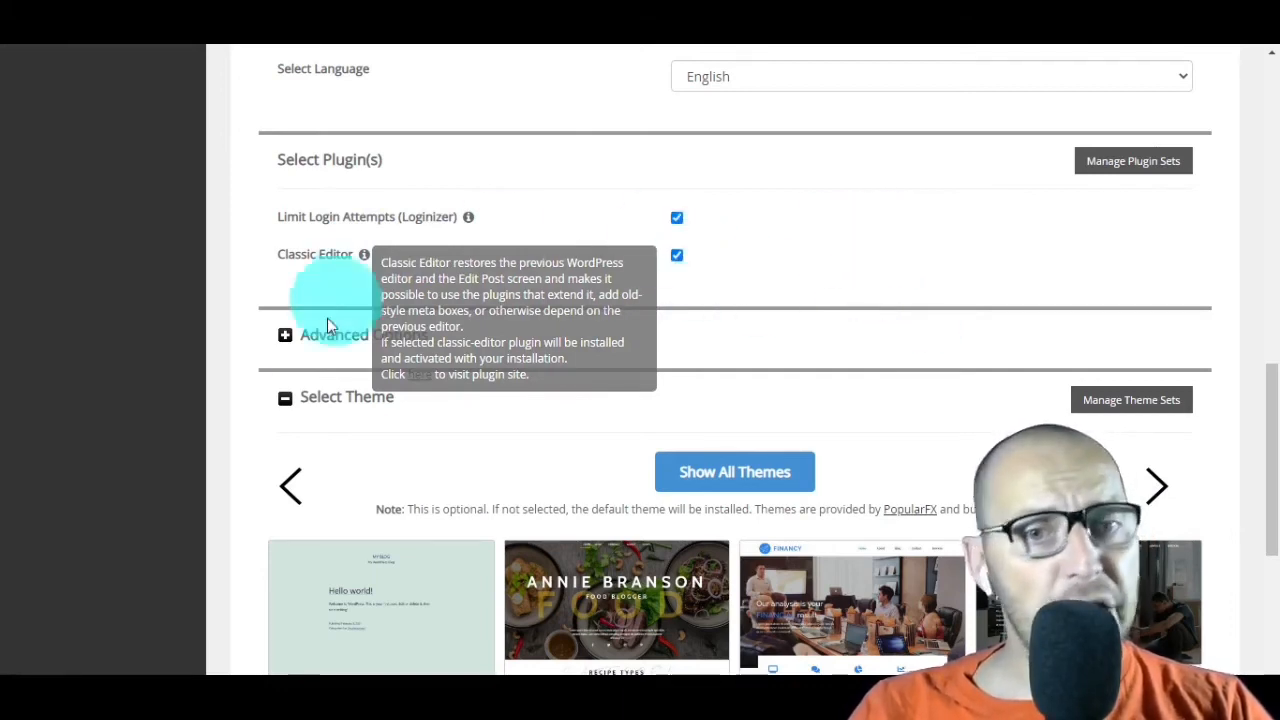
Step: Review the advanced options, keep their defaults and the default theme, and install WordPress
left_click(285, 338)
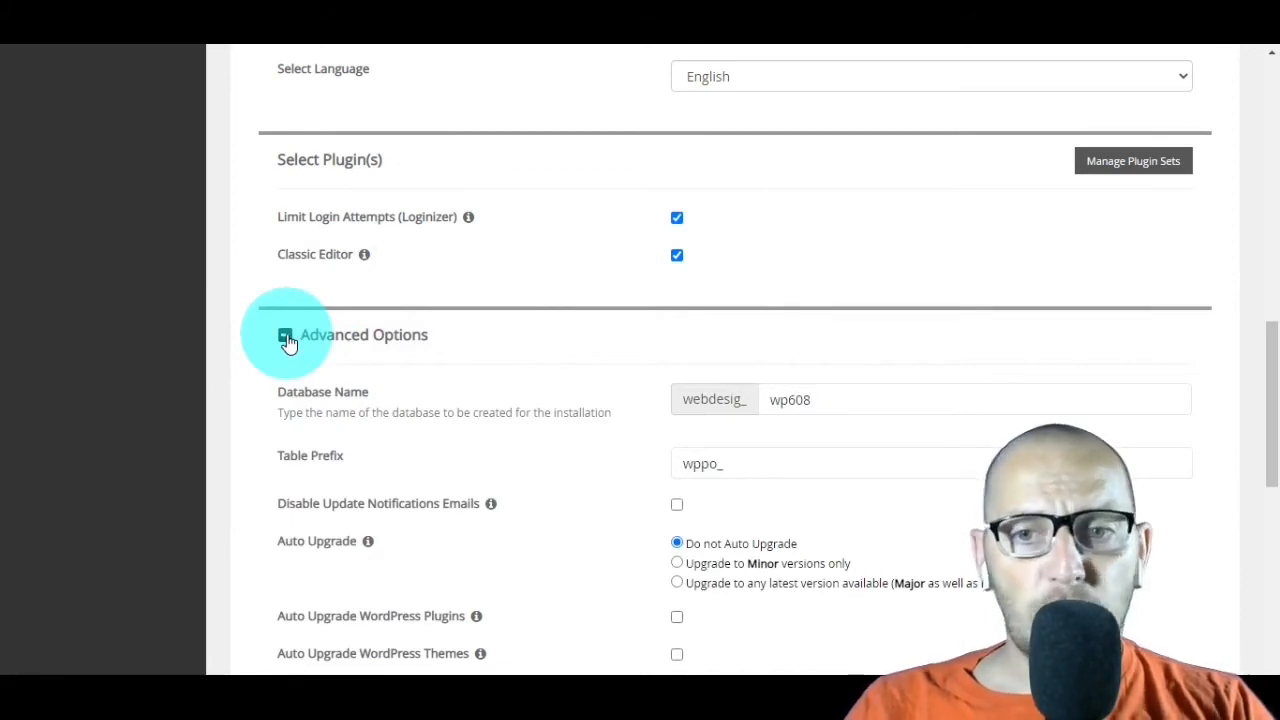
scroll(288, 342, "down", 2)
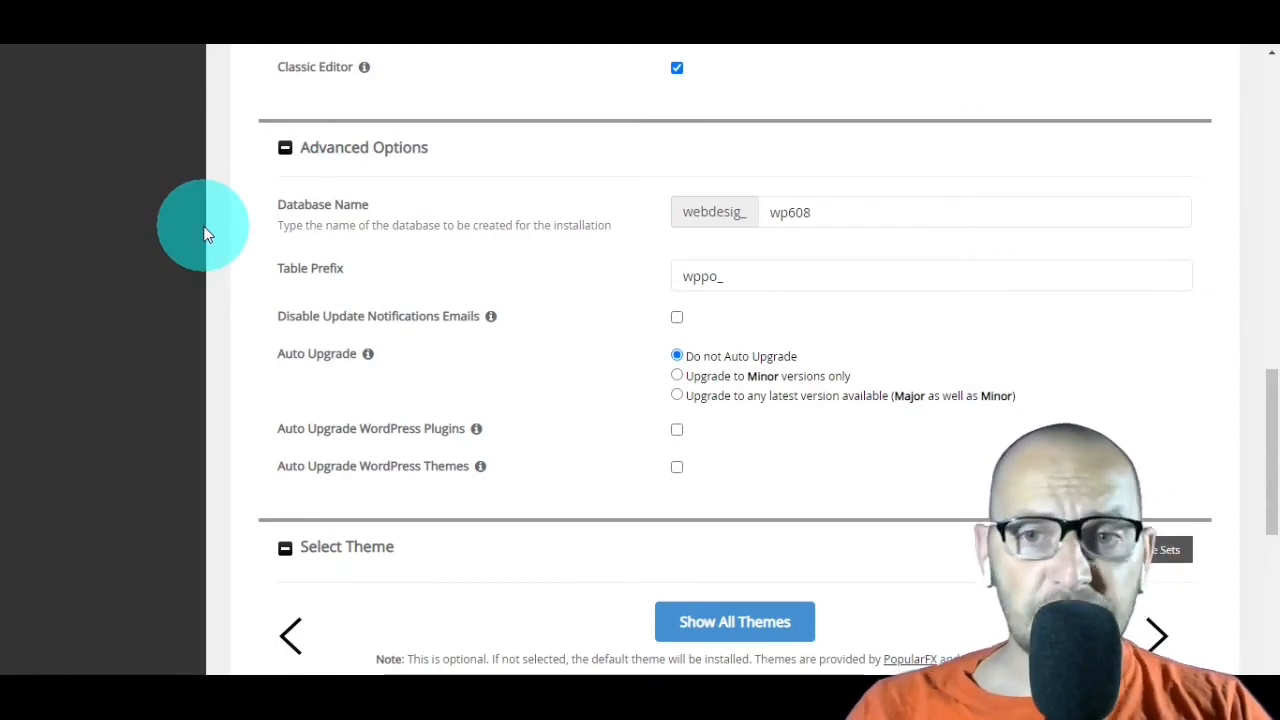
scroll(210, 228, "down", 4)
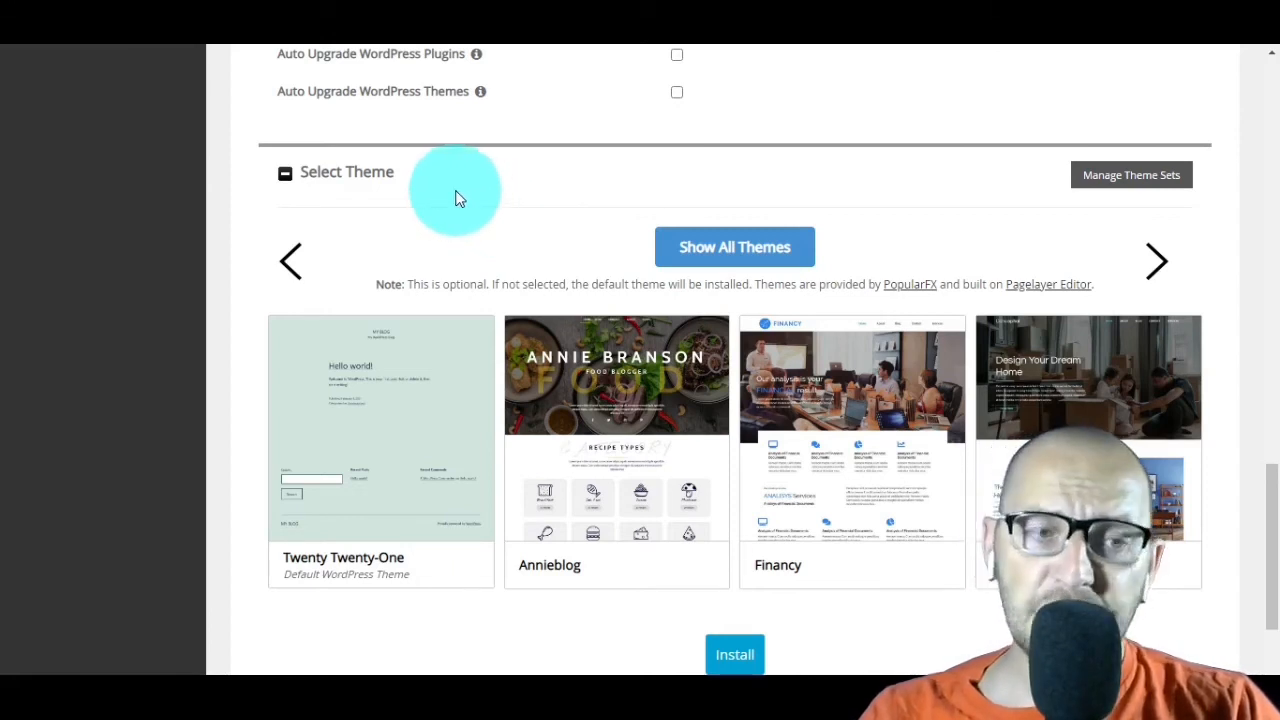
scroll(456, 197, "down", 2)
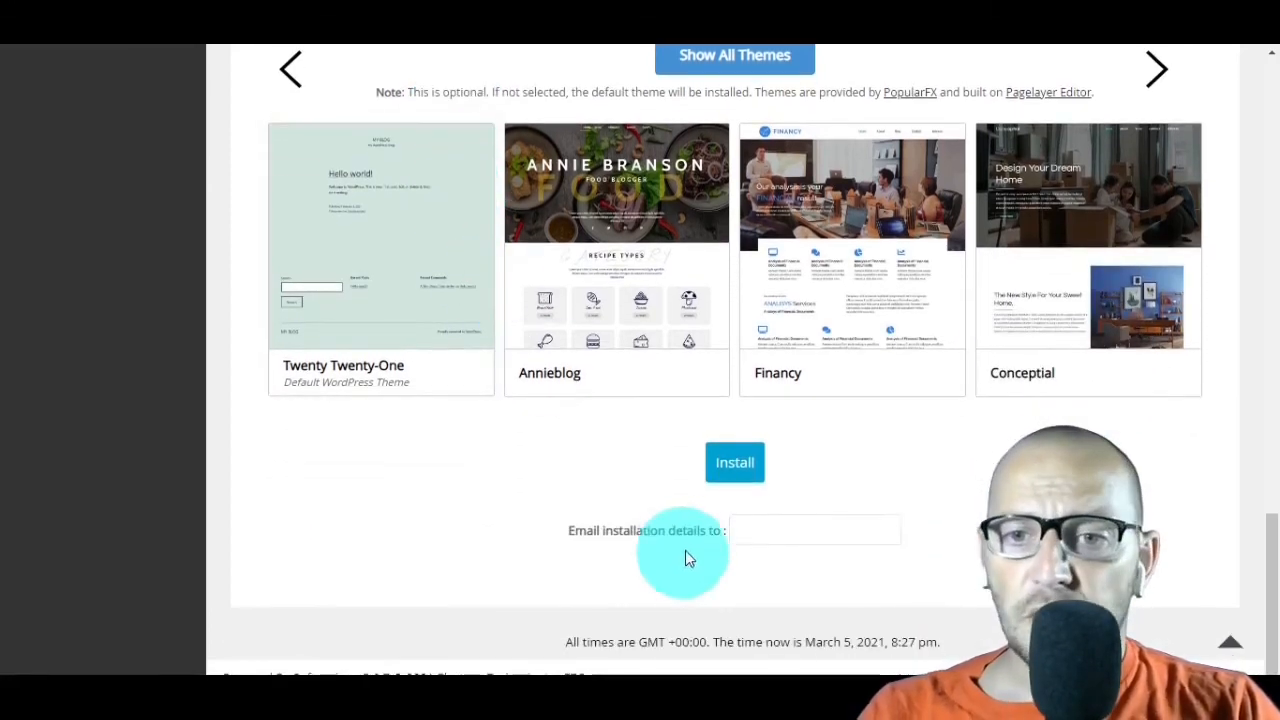
left_click(729, 471)
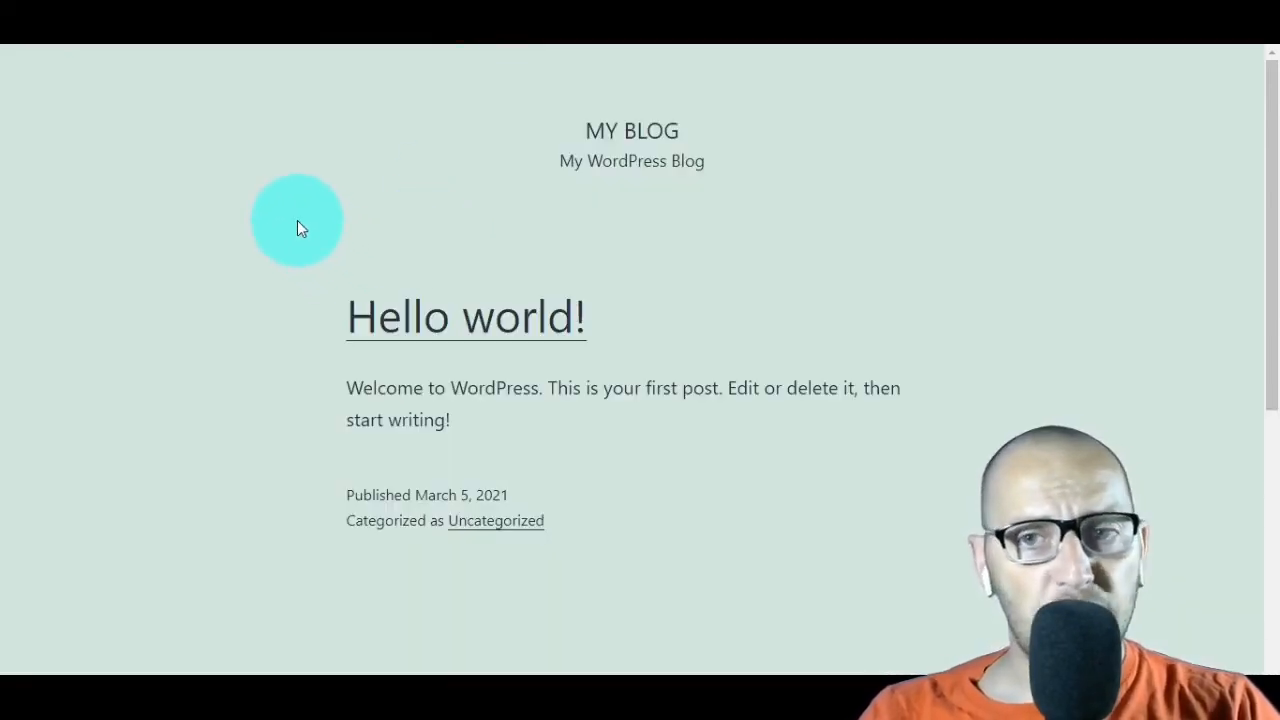
Step: Look over the new site's home page and open the WordPress administrative URL in a new browser tab
scroll(297, 220, "down", 5)
scroll(297, 220, "up", 5)
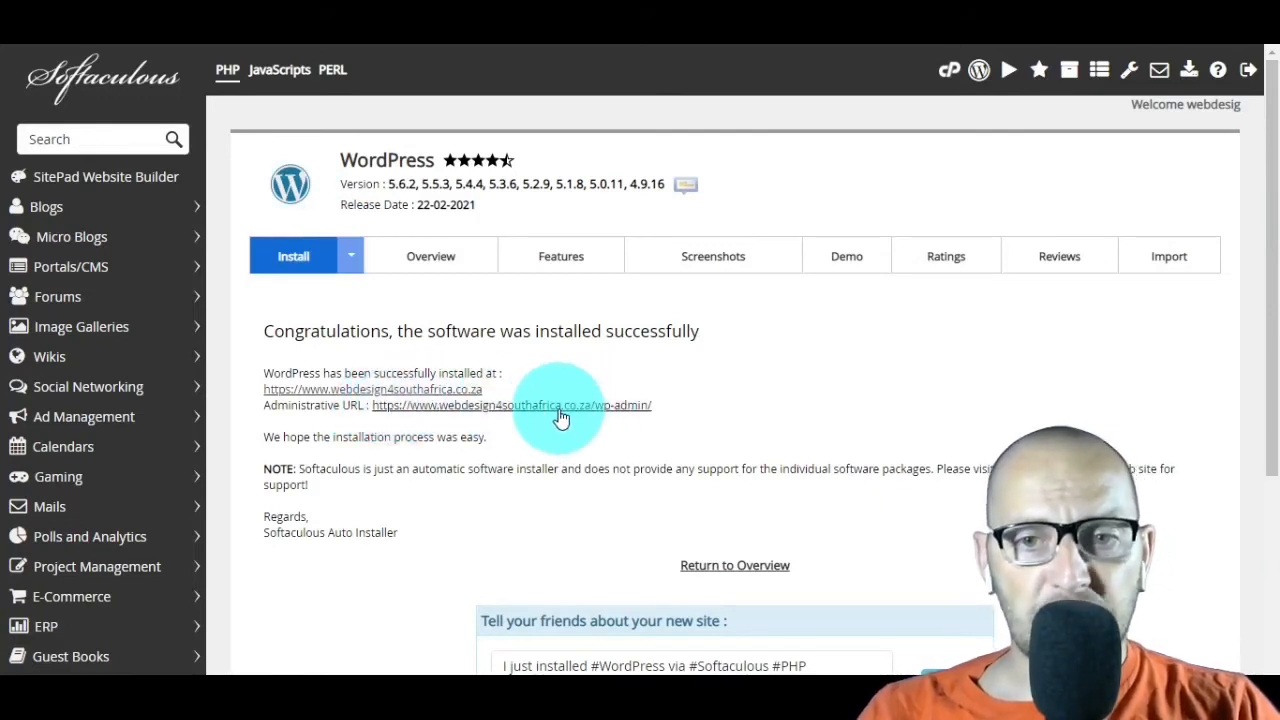
right_click(561, 418)
left_click(575, 423)
left_click(724, 22)
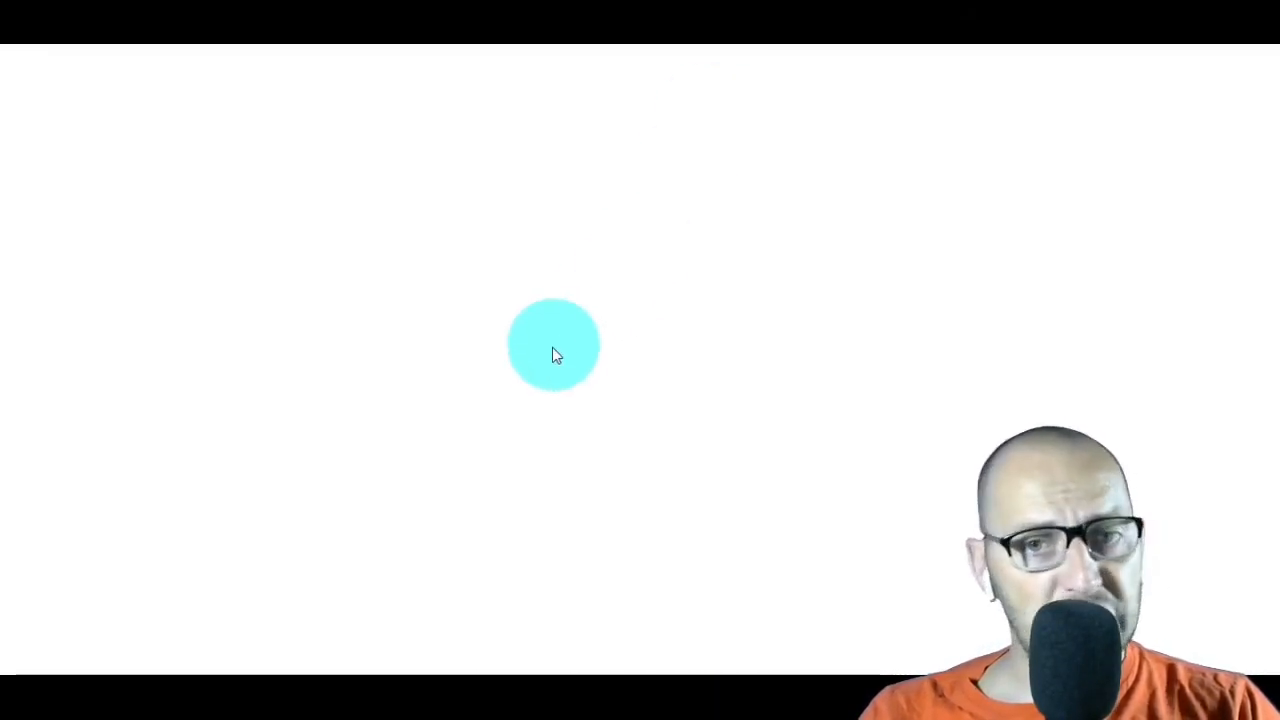